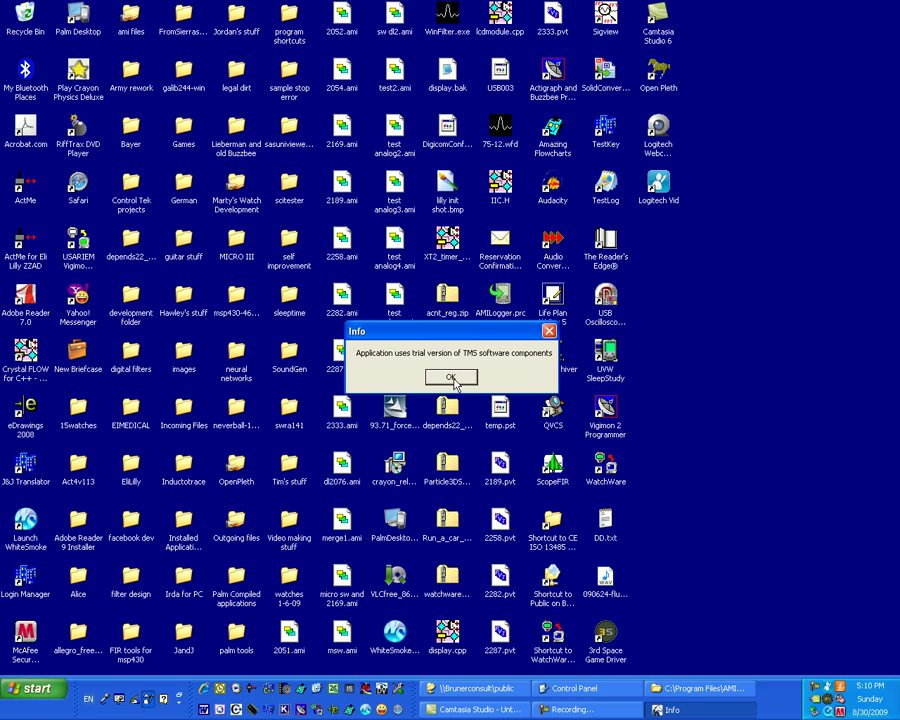
# - Dismiss the trial-version and hardware startup messages and close the About OpenPleth screen
pyautogui.click(452, 379)
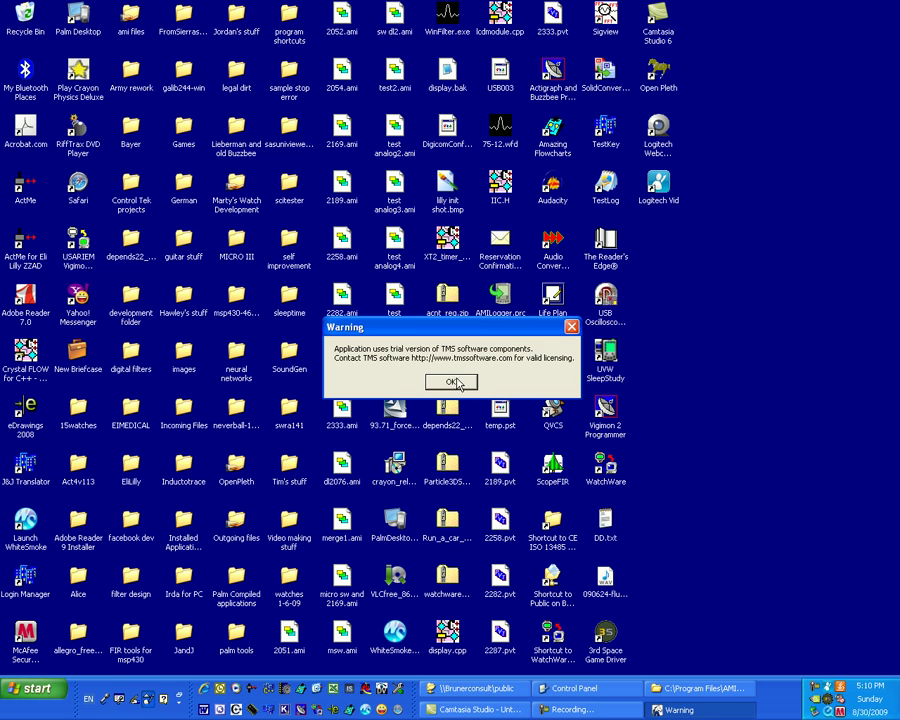
pyautogui.click(454, 381)
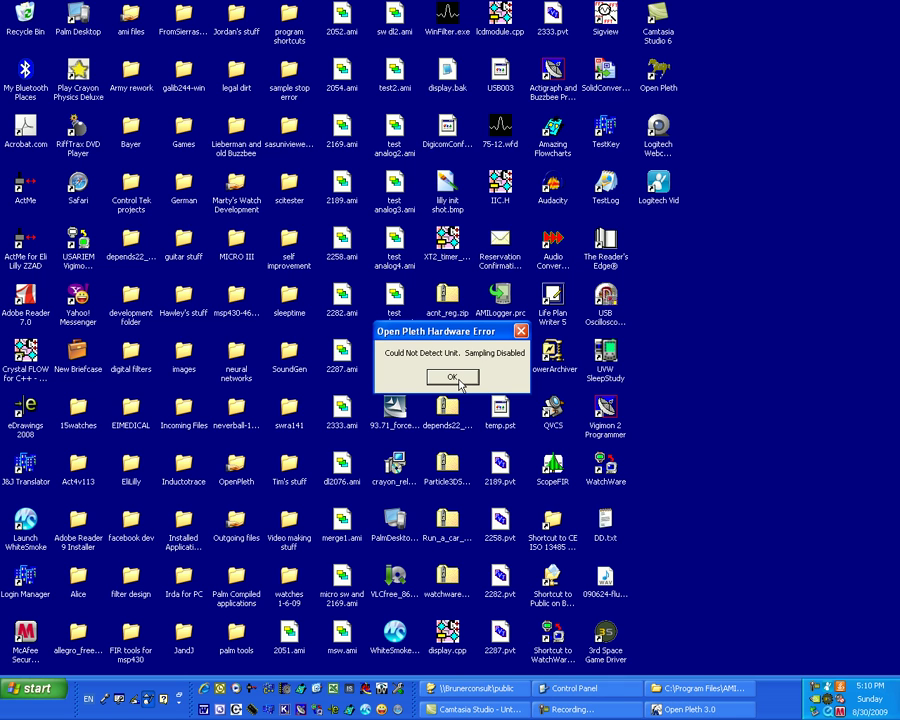
pyautogui.click(460, 384)
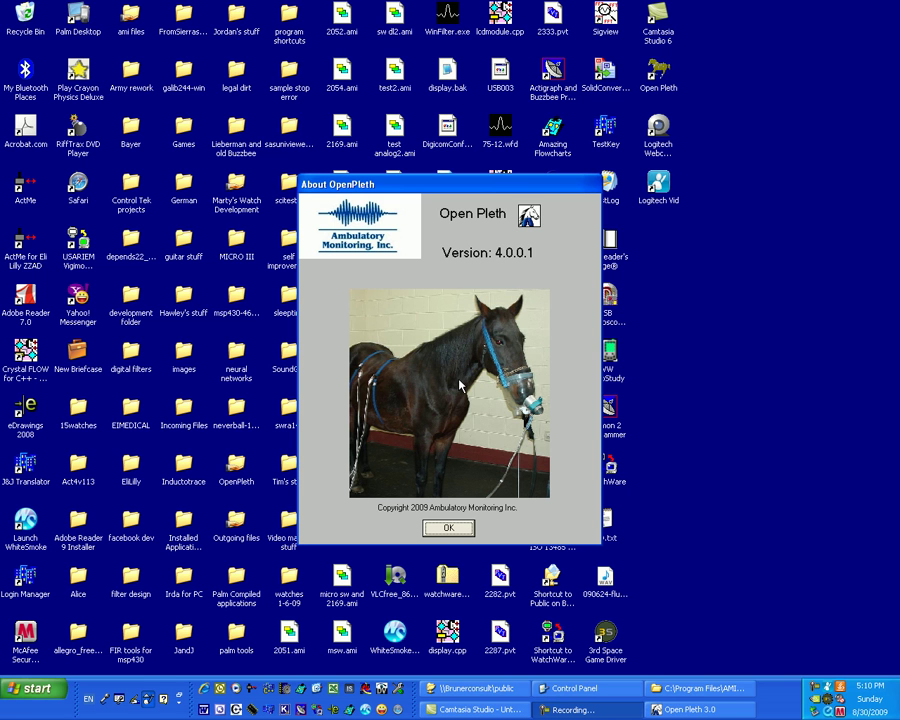
pyautogui.click(449, 527)
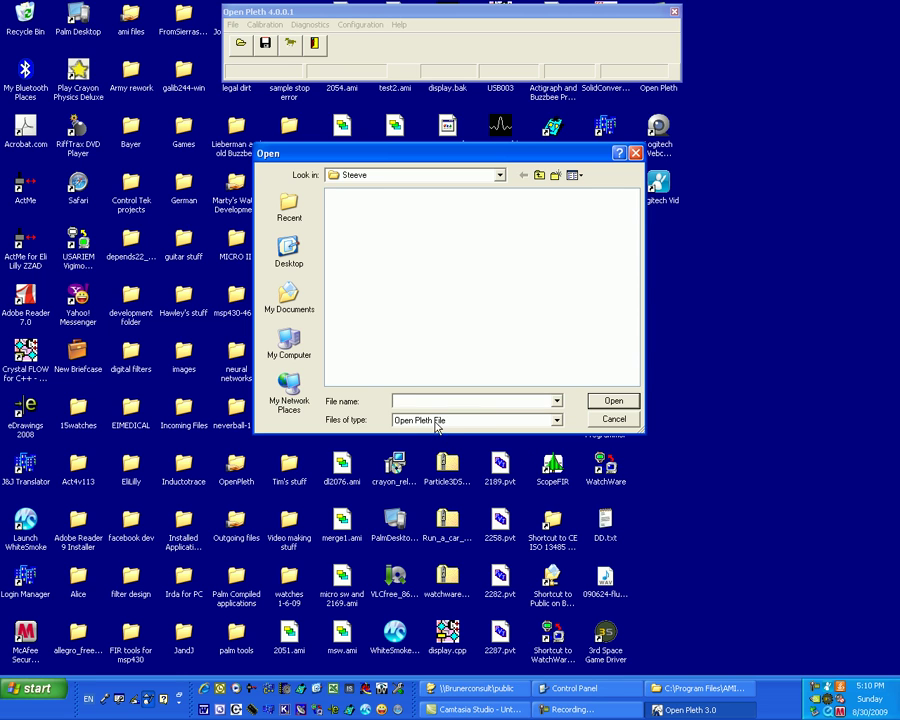
# - Set the file type to AMI File, open "Buddy 08 09 07-8.ami" and close the graph notice and File Summary
pyautogui.click(556, 421)
pyautogui.click(504, 441)
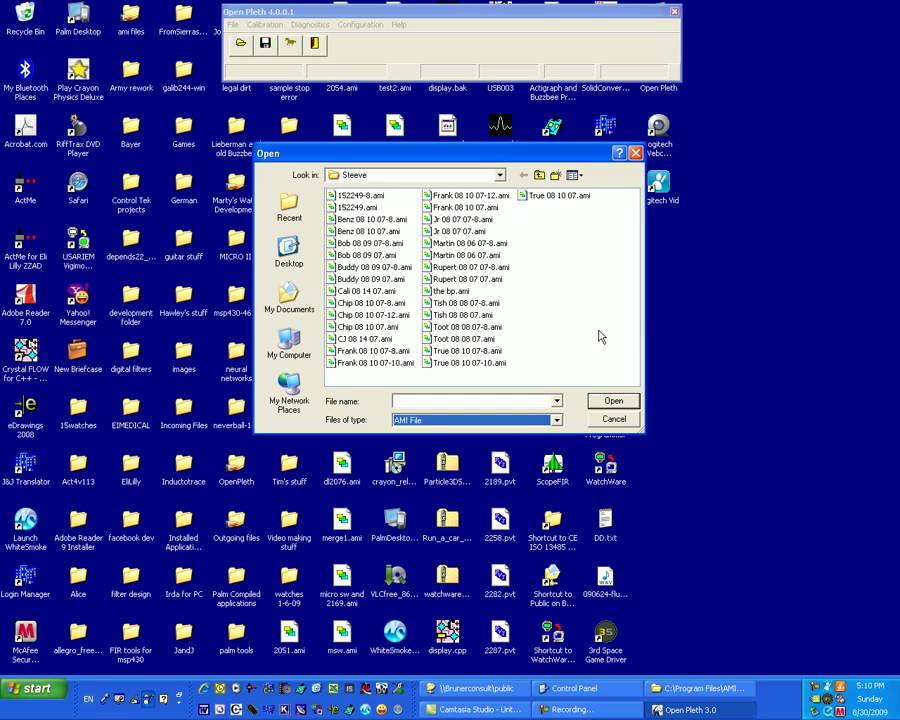
pyautogui.doubleClick(372, 268)
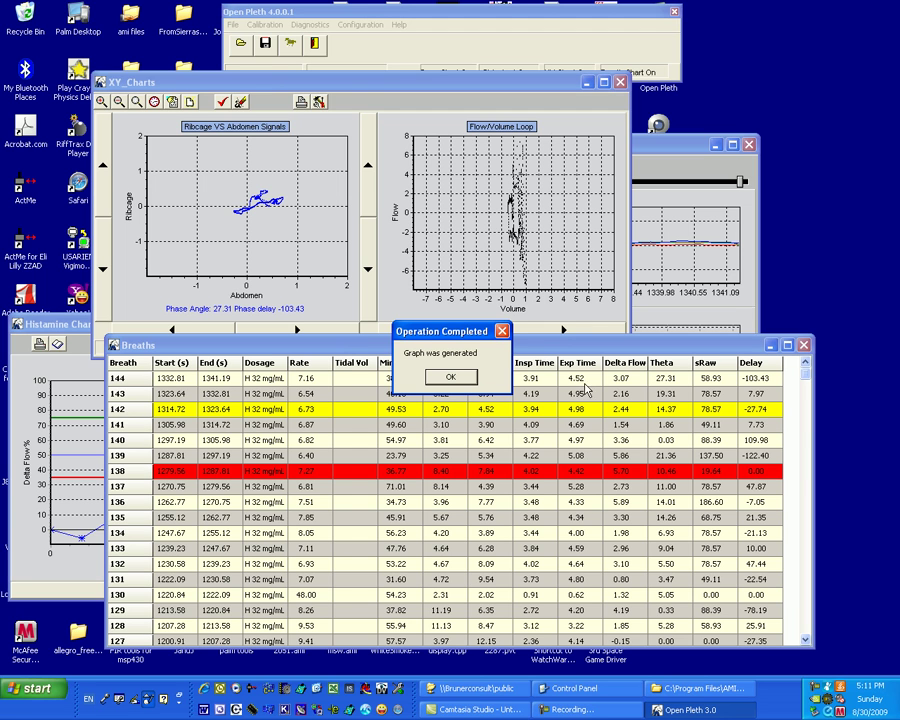
pyautogui.click(462, 377)
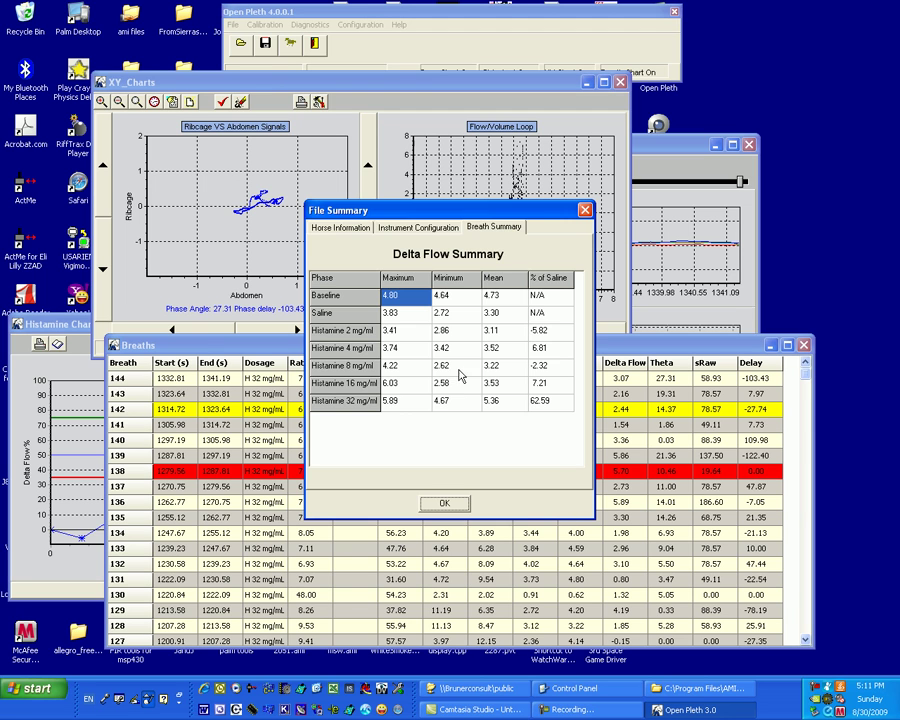
pyautogui.click(446, 504)
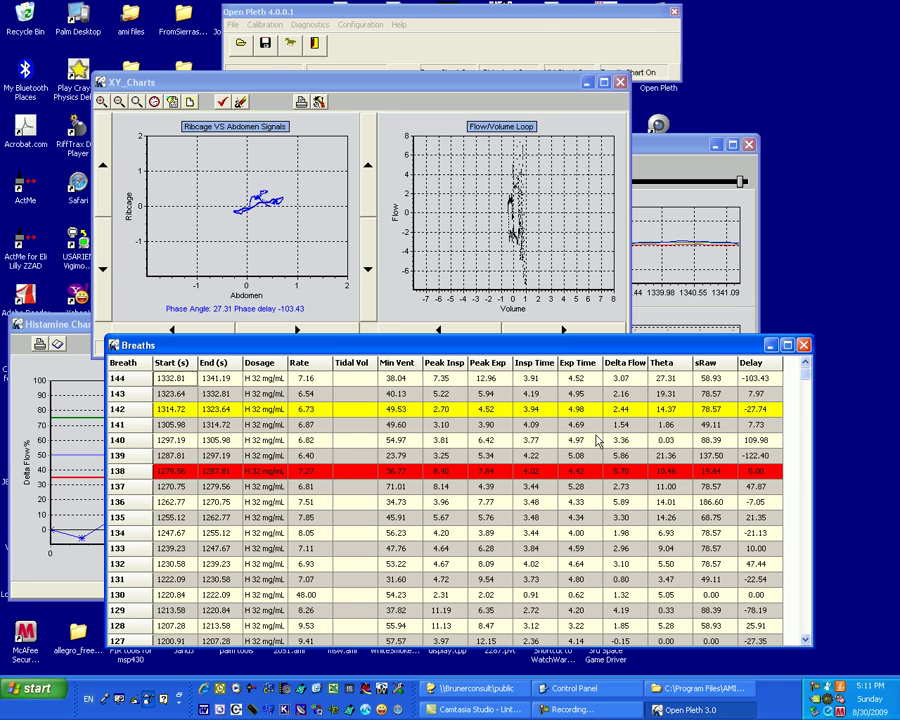
# - Narrow the Breaths and Histamine Chart windows and place them side by side without overlap
pyautogui.moveTo(812, 471); pyautogui.dragTo(558, 471)
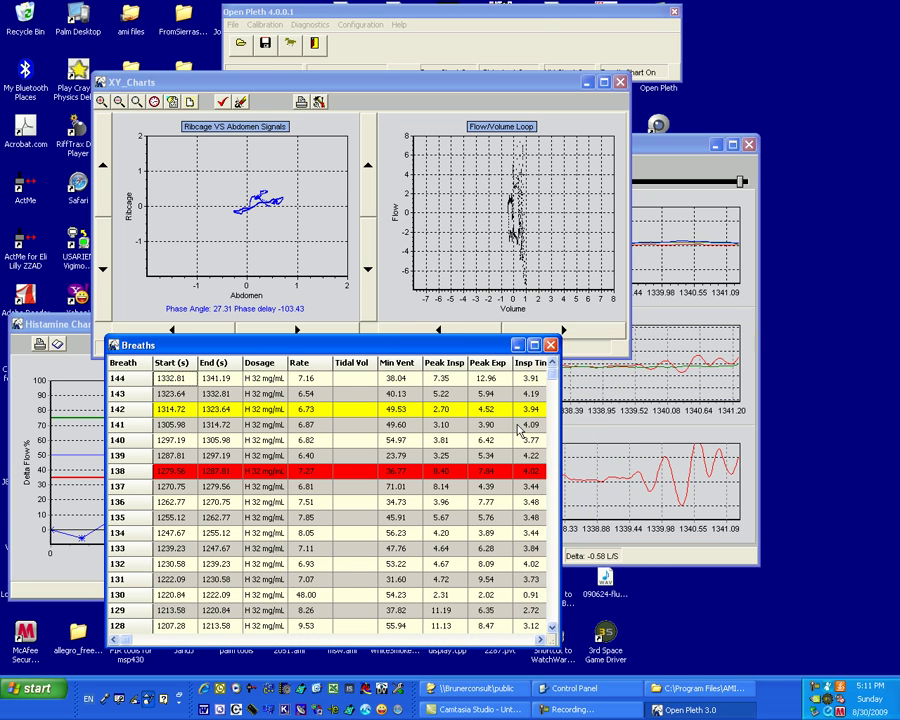
pyautogui.moveTo(383, 351); pyautogui.dragTo(655, 349)
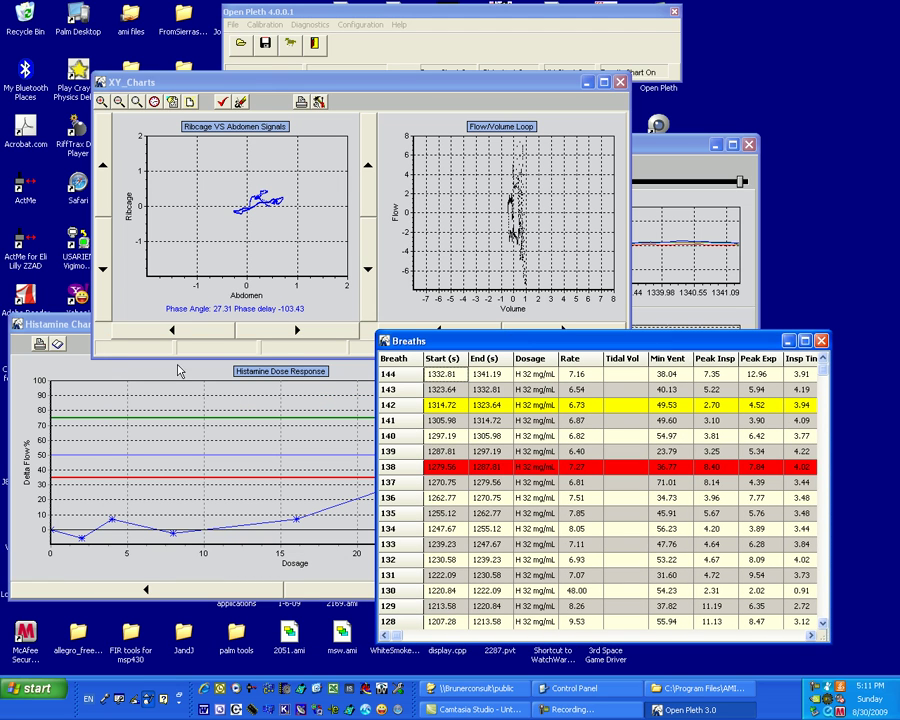
pyautogui.click(311, 392)
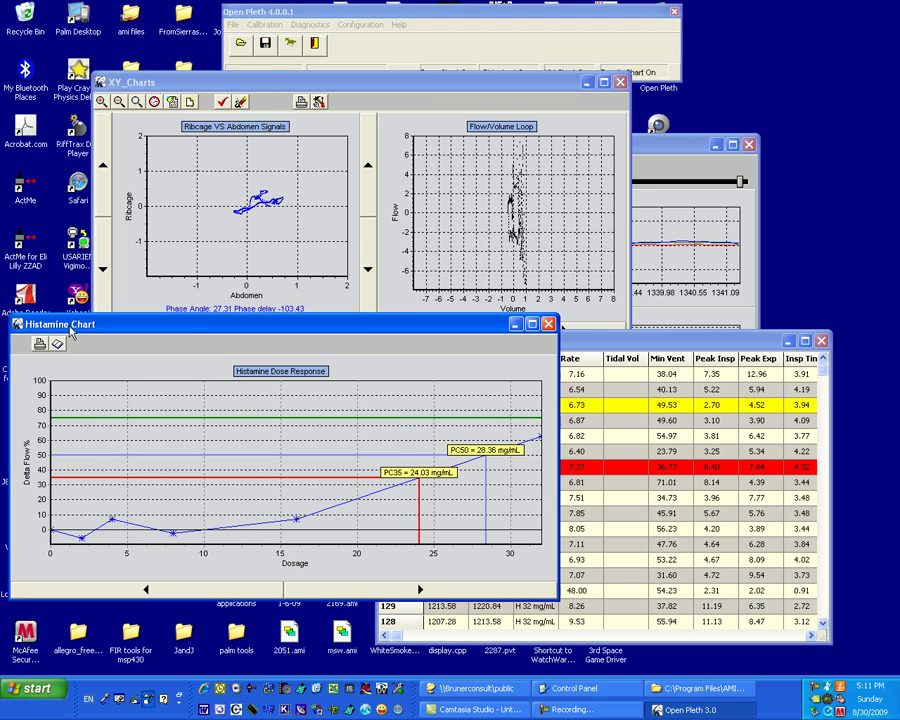
pyautogui.click(565, 437)
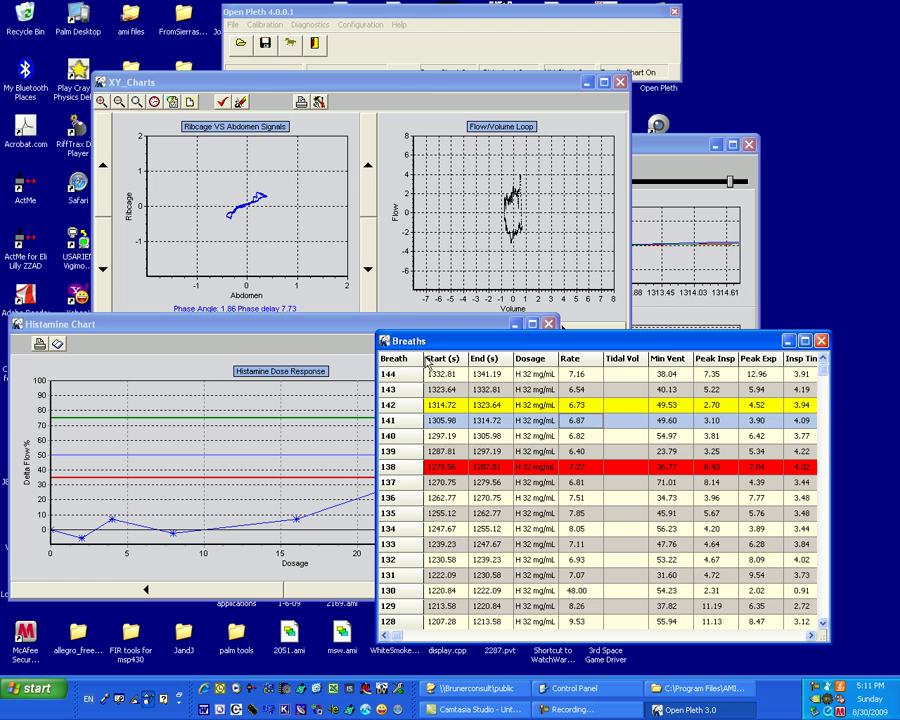
pyautogui.click(410, 326)
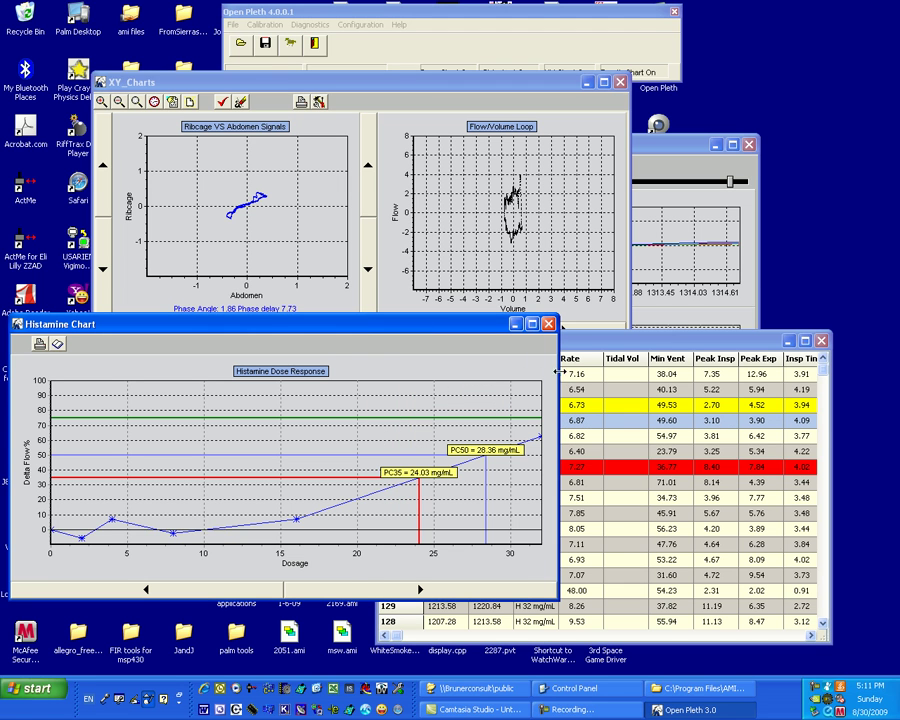
pyautogui.moveTo(557, 378); pyautogui.dragTo(365, 393)
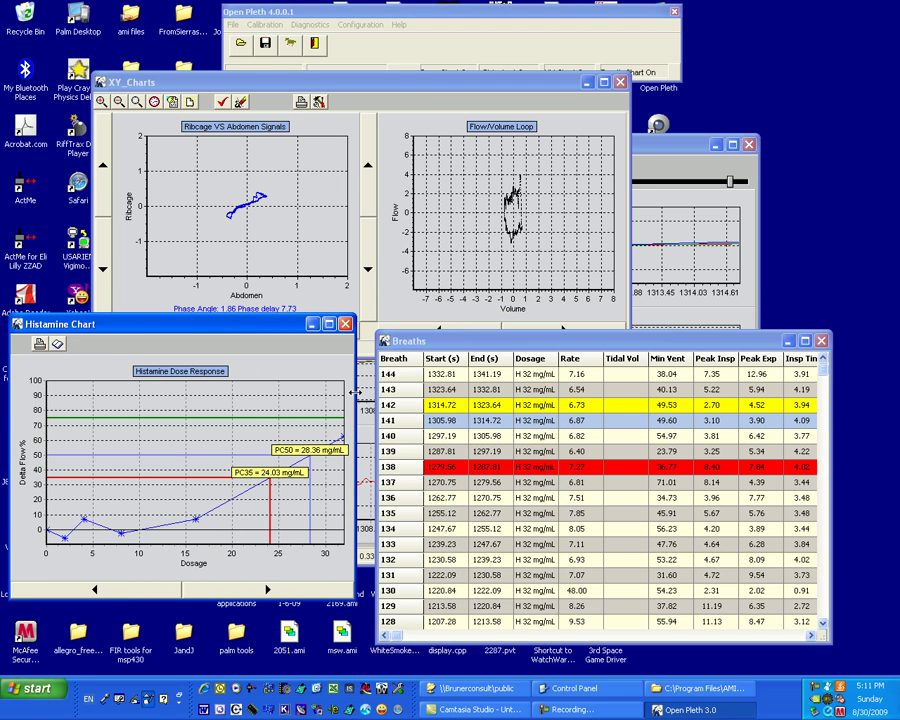
# - Shrink the Graphic Display window and position it above the Breaths table, clear of its header
pyautogui.moveTo(668, 144); pyautogui.dragTo(739, 116)
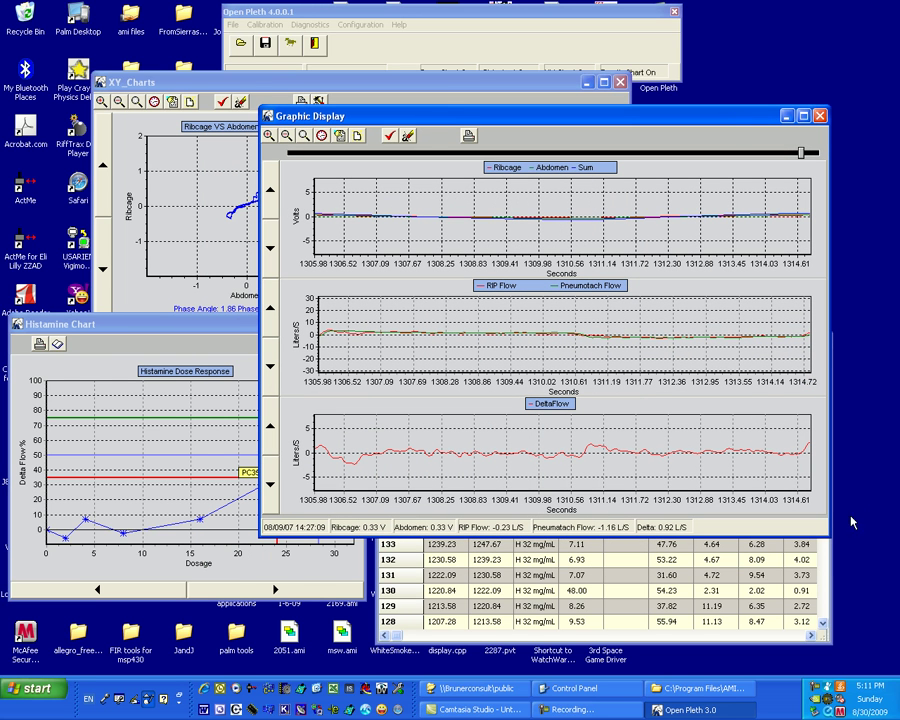
pyautogui.moveTo(828, 537); pyautogui.dragTo(772, 388)
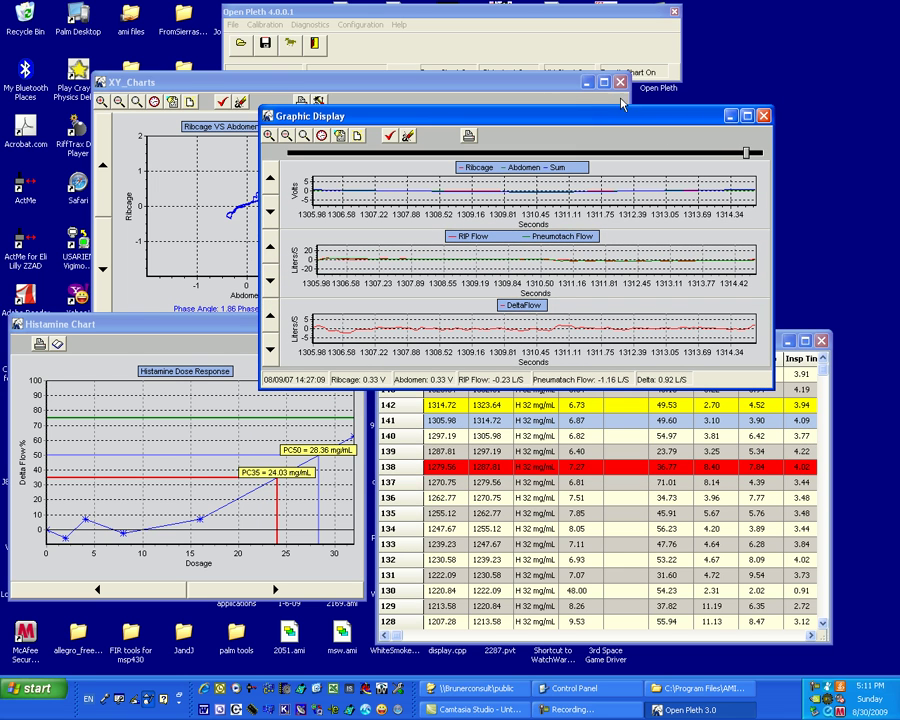
pyautogui.moveTo(560, 116); pyautogui.dragTo(691, 85)
# - Move the XY_Charts window beside the Graphic Display and lower the Histamine Chart window beneath it
pyautogui.moveTo(245, 88); pyautogui.dragTo(157, 86)
pyautogui.click(250, 368)
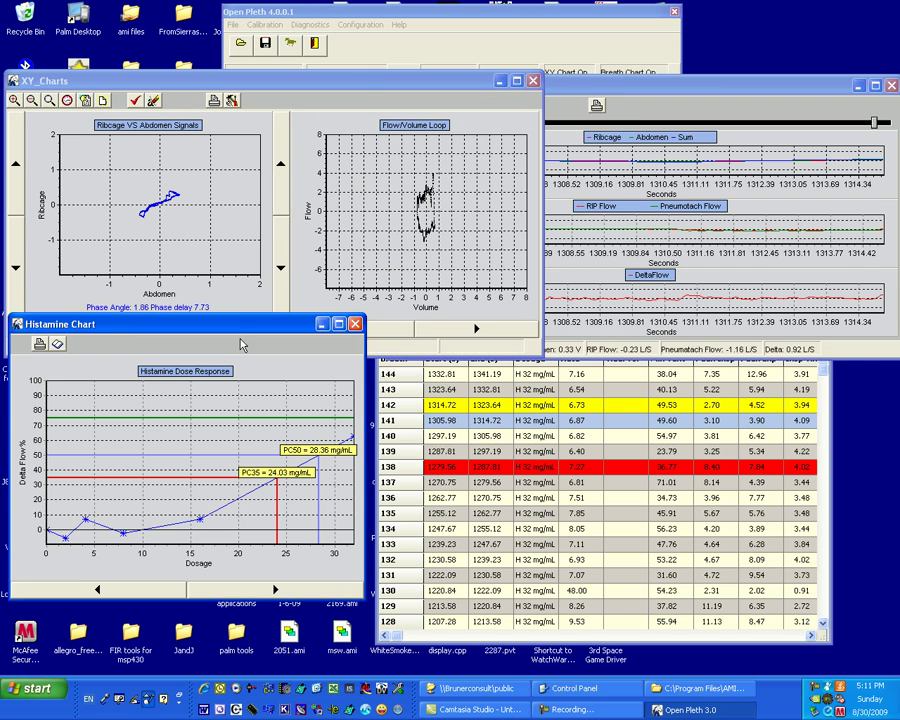
pyautogui.moveTo(227, 331); pyautogui.dragTo(222, 387)
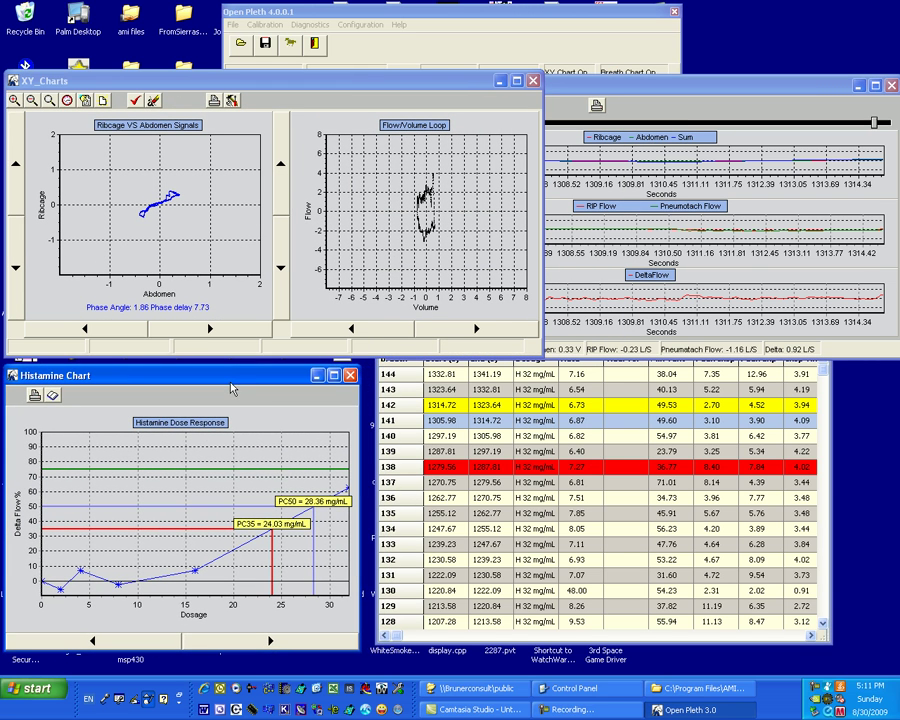
pyautogui.moveTo(352, 79); pyautogui.dragTo(349, 99)
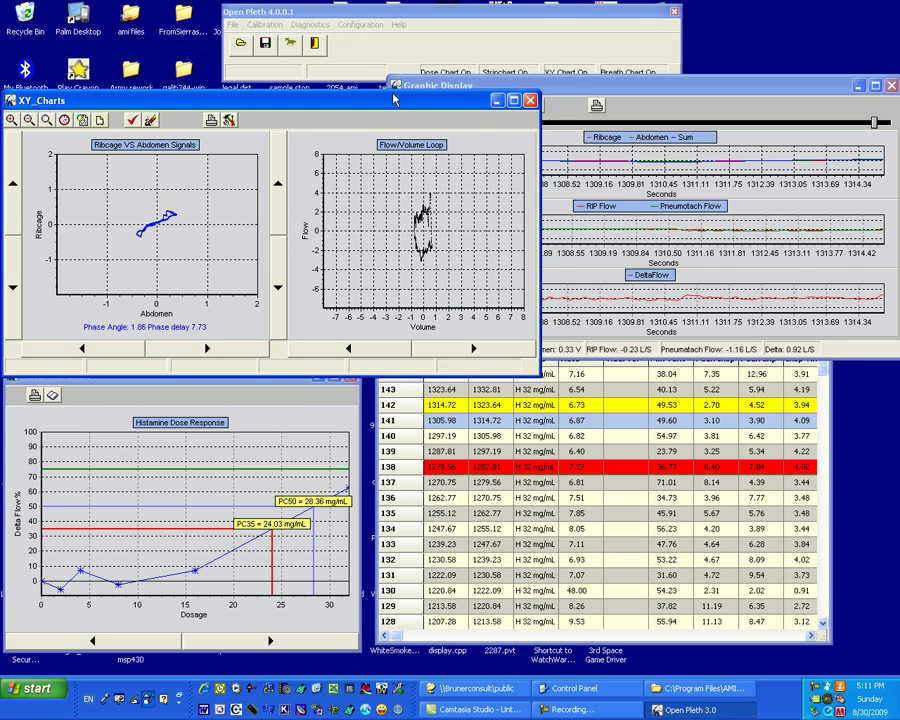
# - Exit Open Pleth, relaunch it from the desktop and dismiss its startup messages and About screen
pyautogui.click(315, 45)
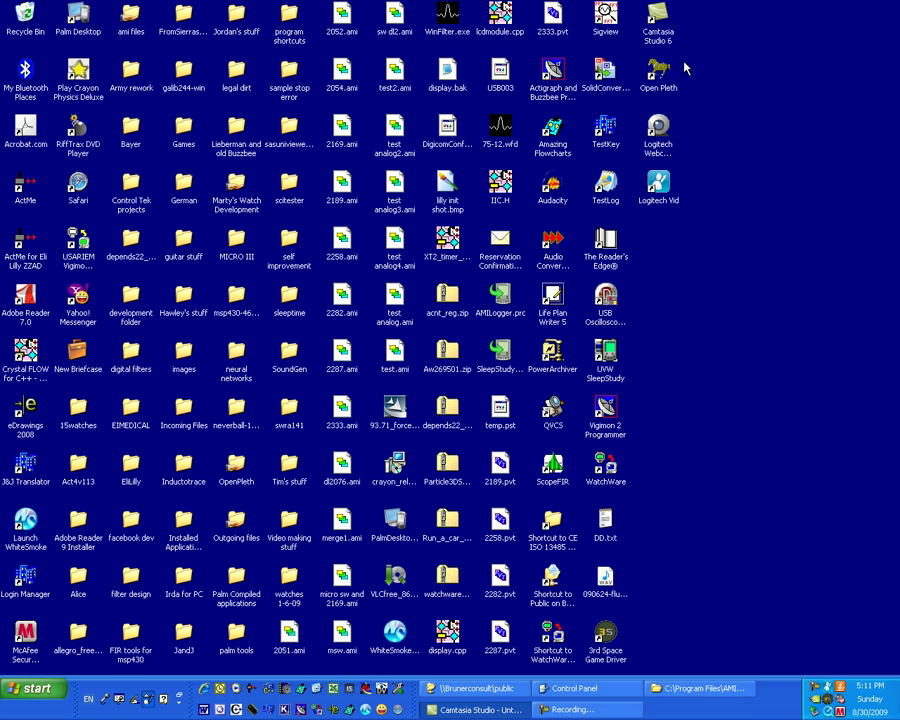
pyautogui.click(660, 88)
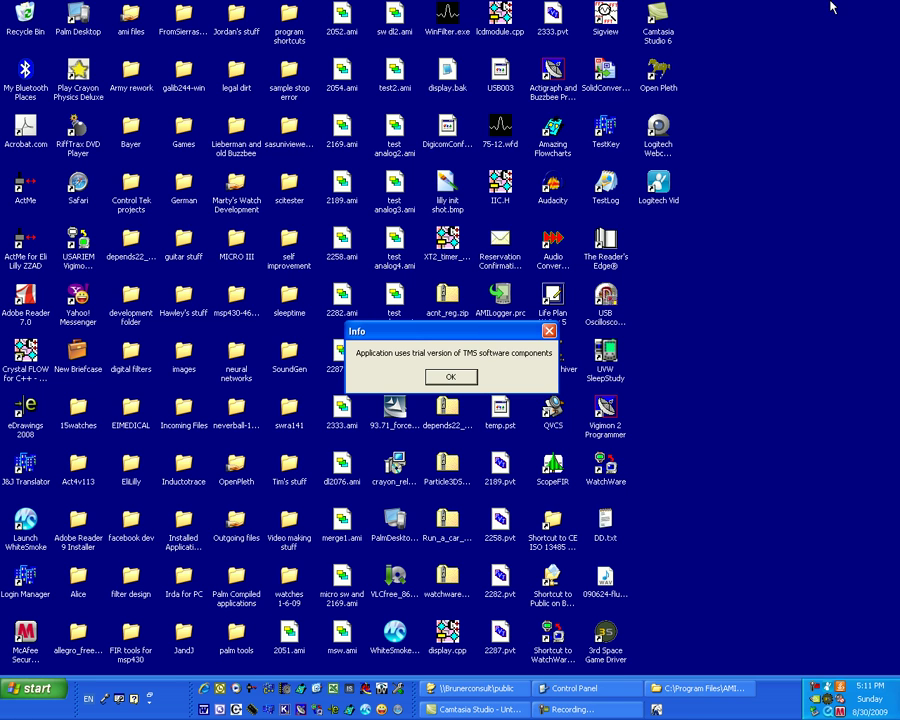
pyautogui.click(452, 376)
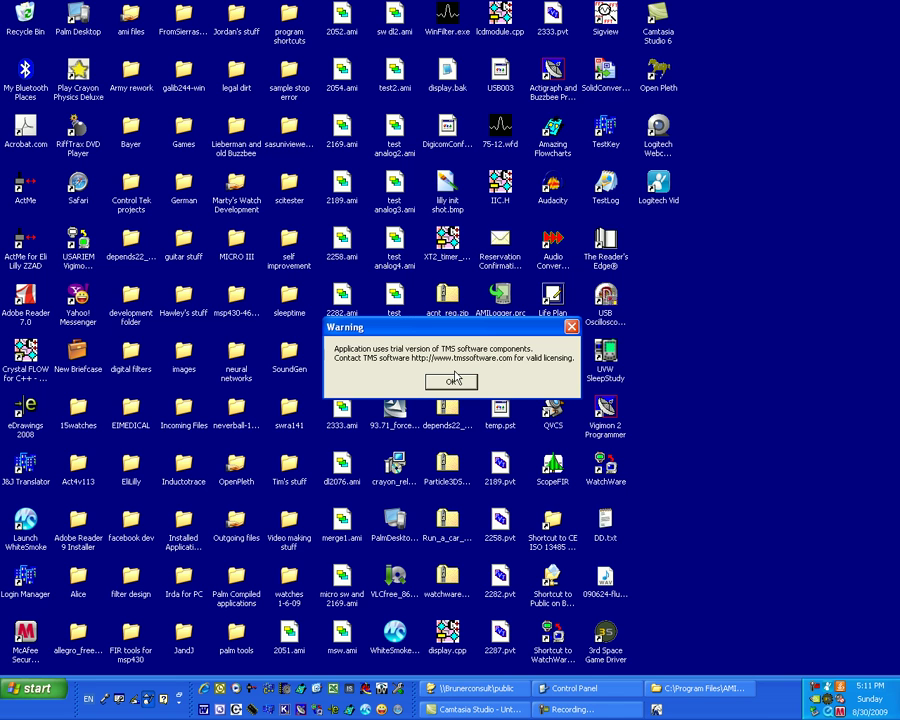
pyautogui.click(453, 381)
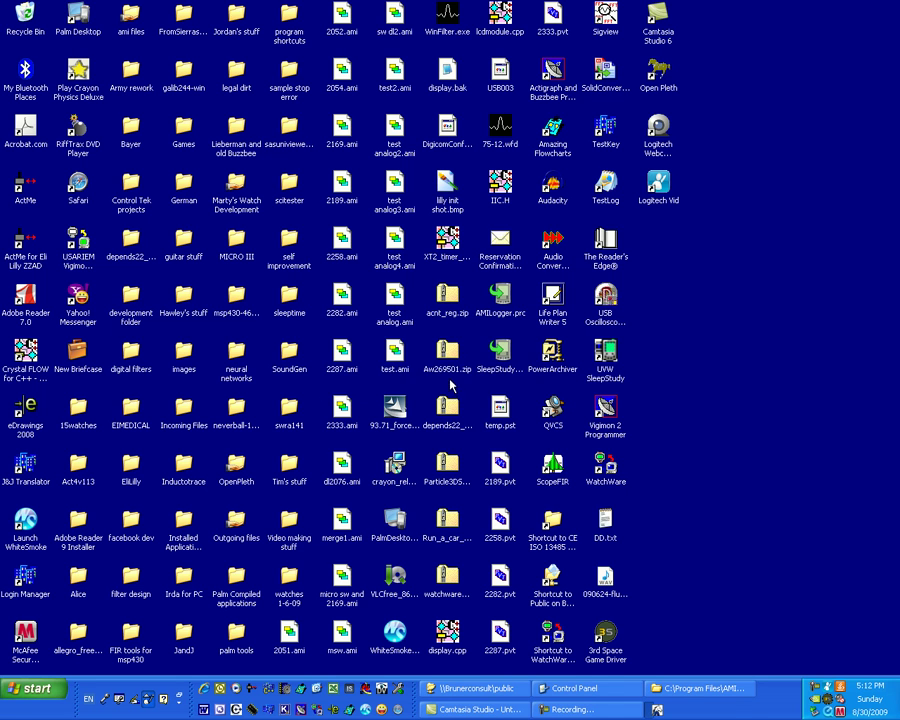
pyautogui.click(451, 378)
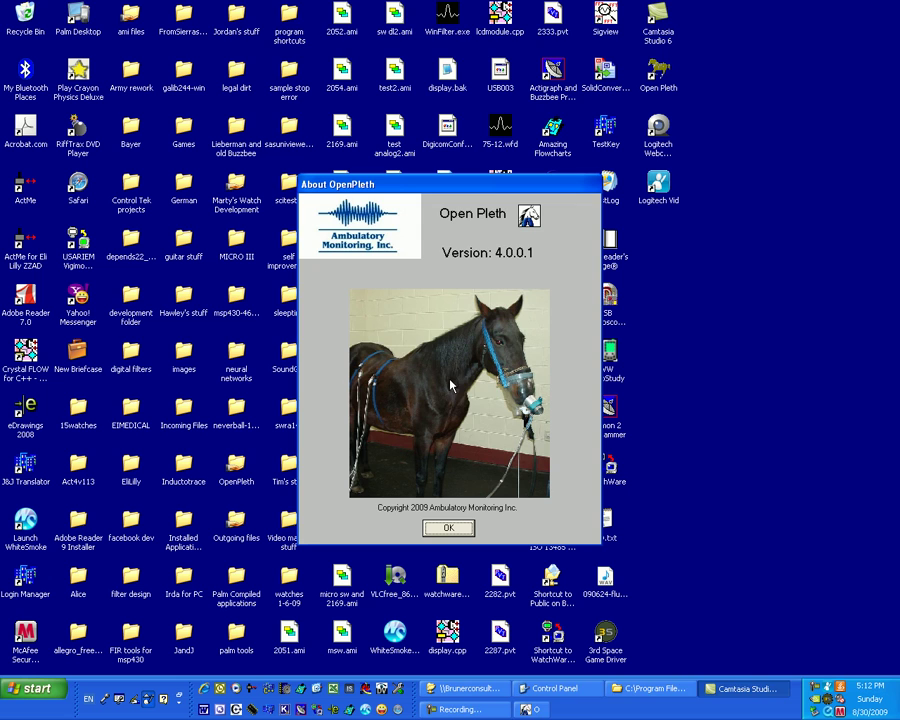
pyautogui.click(448, 527)
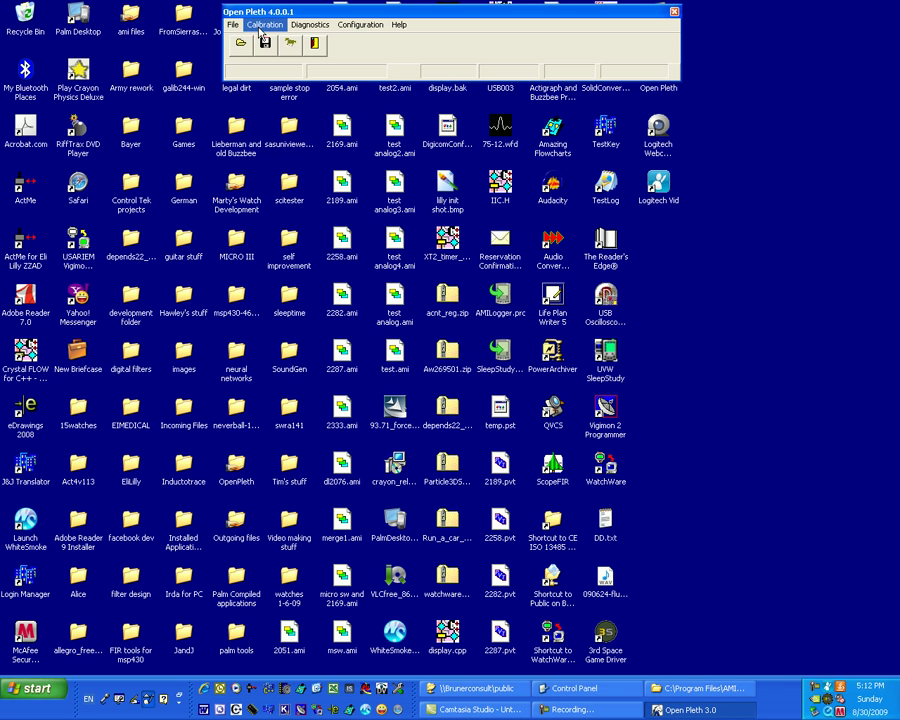
# - Reopen the AMI file "Buddy 08 09 07-8.ami" and dismiss the graph notice and Delta Flow summary
pyautogui.click(241, 47)
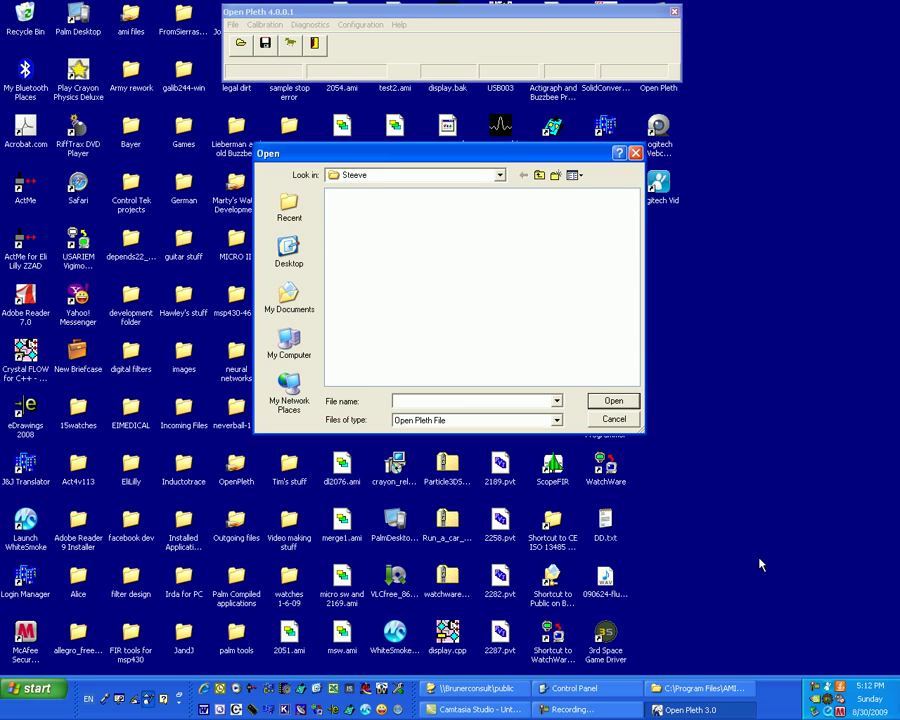
pyautogui.click(548, 420)
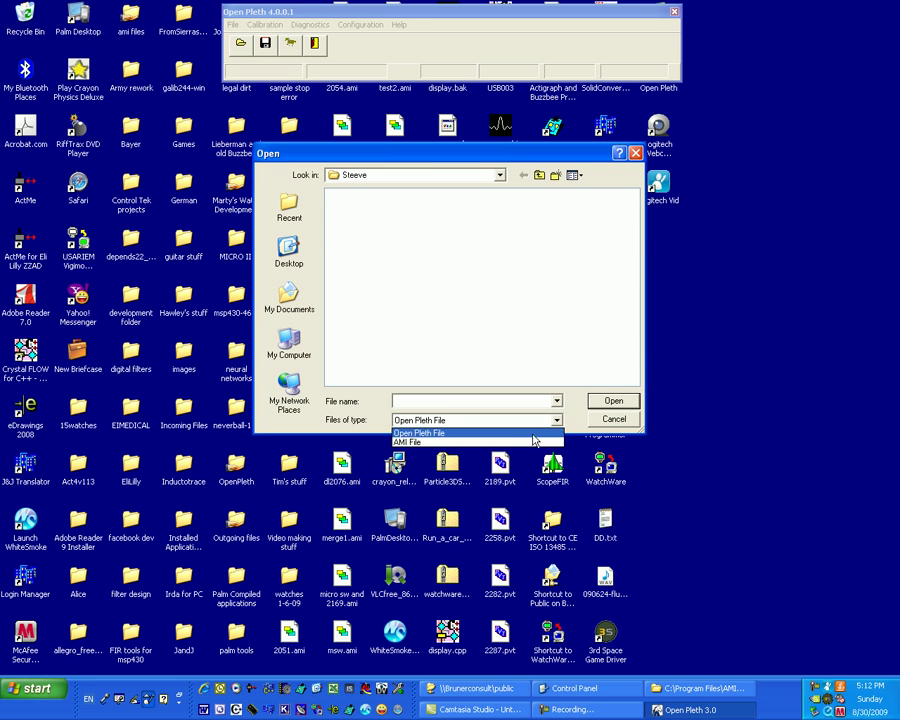
pyautogui.click(540, 441)
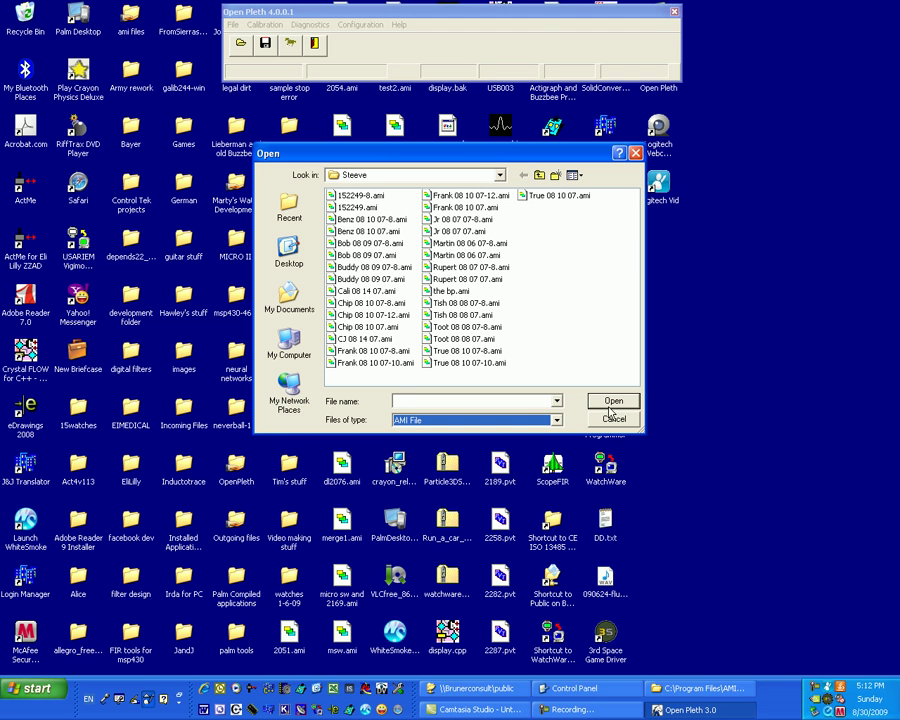
pyautogui.doubleClick(358, 268)
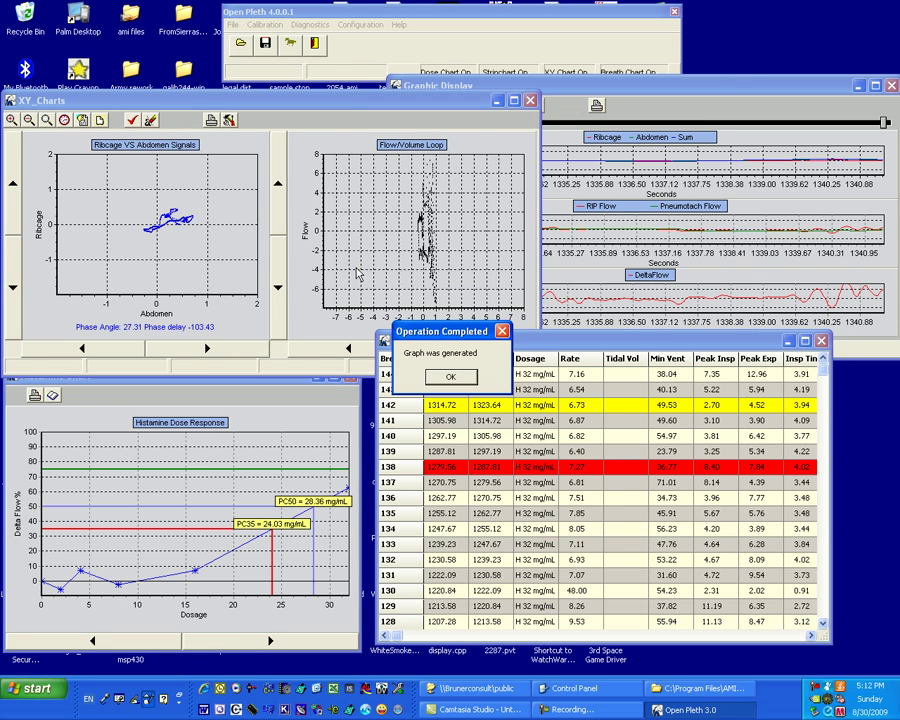
pyautogui.click(449, 376)
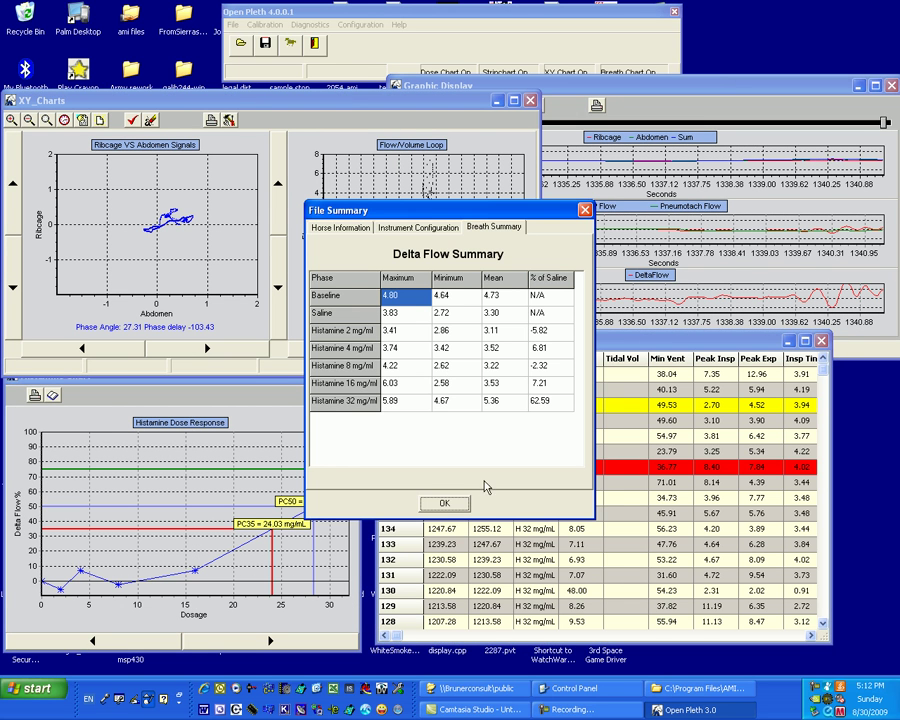
pyautogui.click(438, 502)
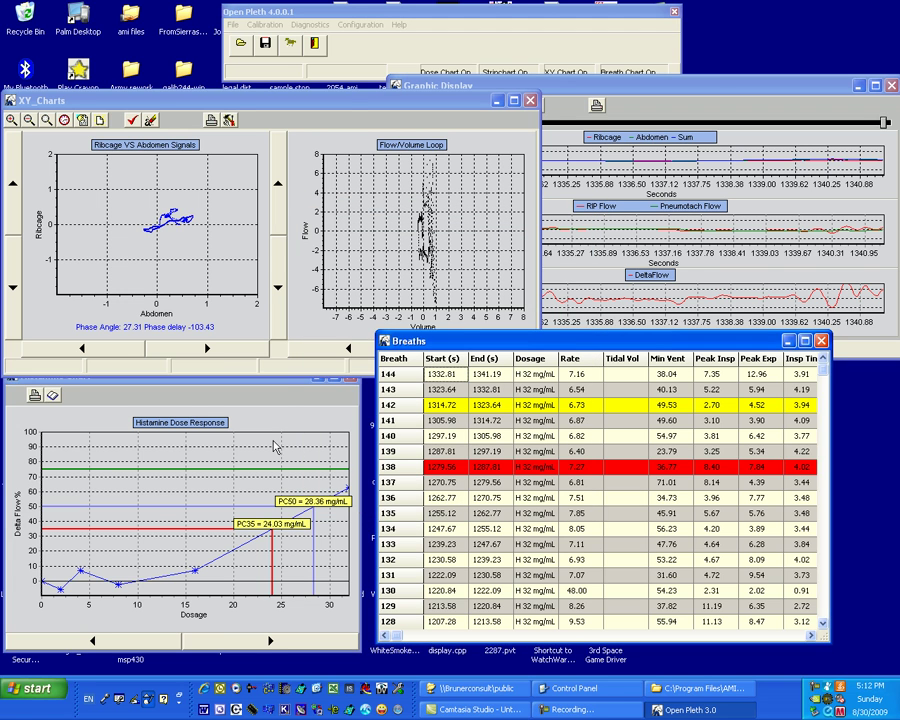
# - Bring the Histamine Chart forward and slightly reposition the Breaths window and the main Open Pleth window
pyautogui.click(295, 387)
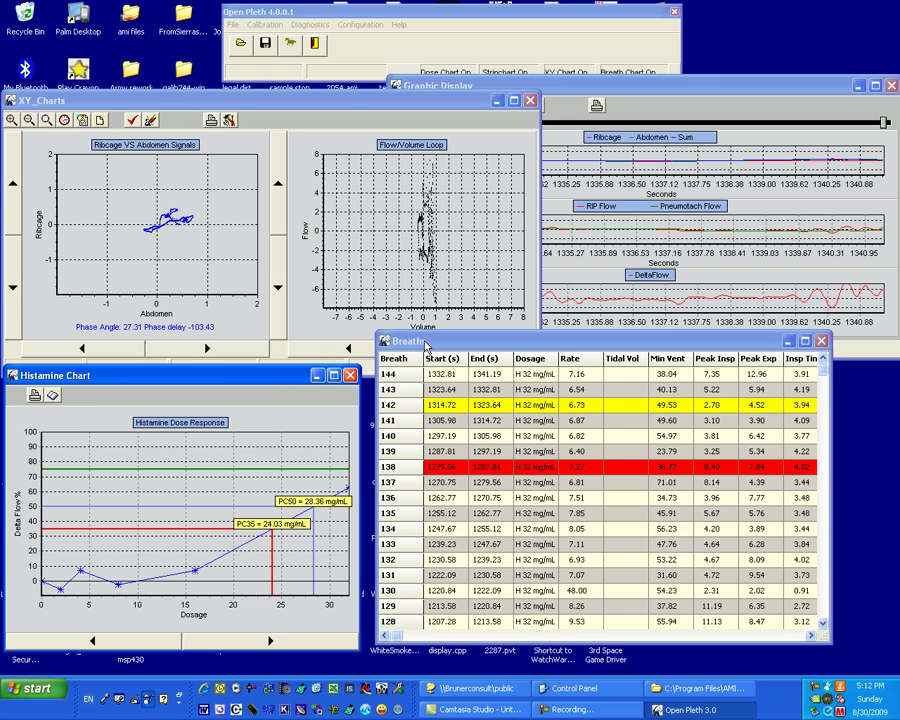
pyautogui.moveTo(425, 344)
pyautogui.mouseDown()
pyautogui.moveTo(415, 349)
pyautogui.moveTo(442, 389)
pyautogui.moveTo(495, 438)
pyautogui.moveTo(445, 376)
pyautogui.moveTo(437, 396)
pyautogui.moveTo(430, 352)
pyautogui.mouseUp()
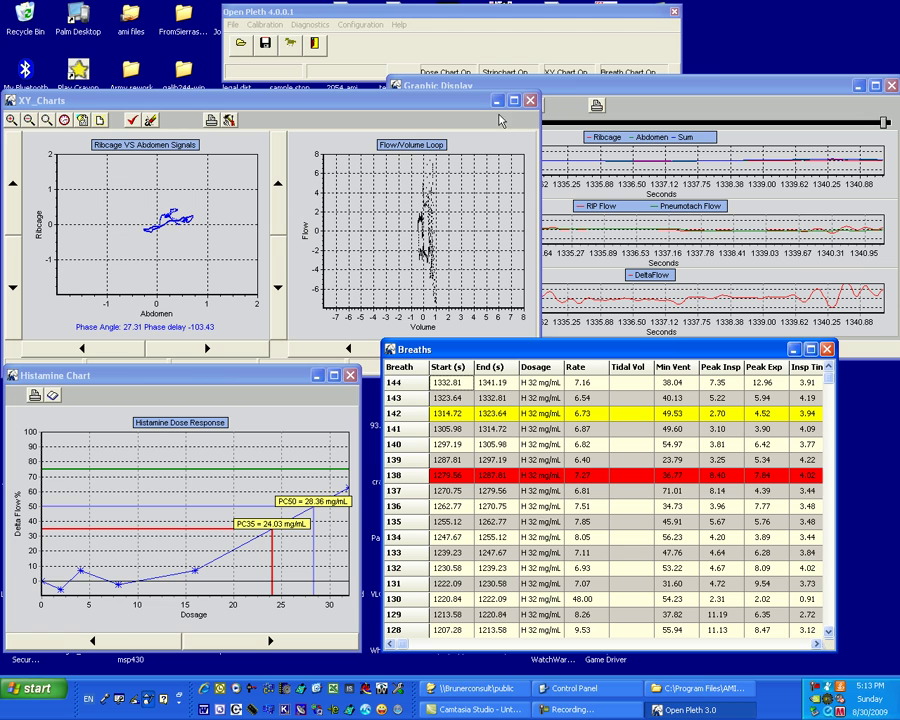
pyautogui.moveTo(446, 12); pyautogui.dragTo(431, 12)
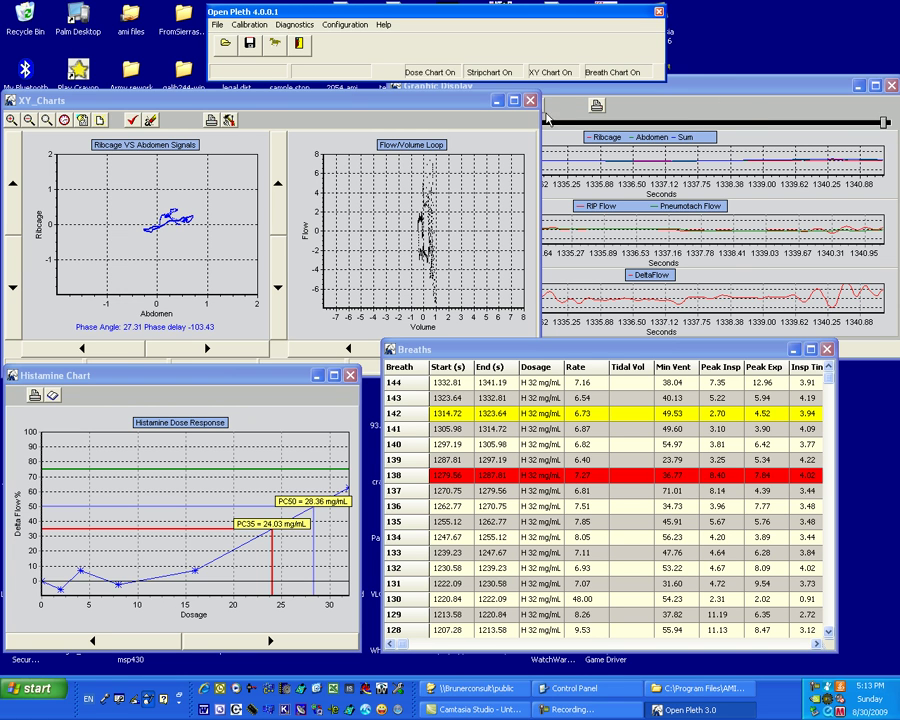
# - Switch off the Dose Chart to hide the Histamine Chart window
pyautogui.click(427, 73)
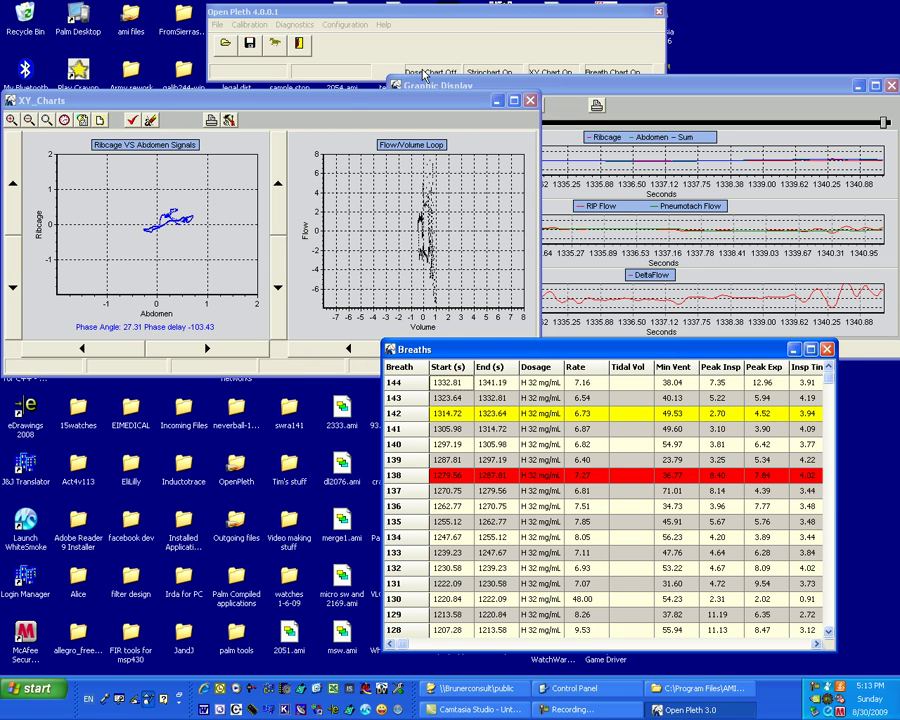
# - Switch the Dose Chart back on and toggle the Stripchart, XY Chart and Breath Chart windows off and on again
pyautogui.click(428, 73)
pyautogui.click(474, 73)
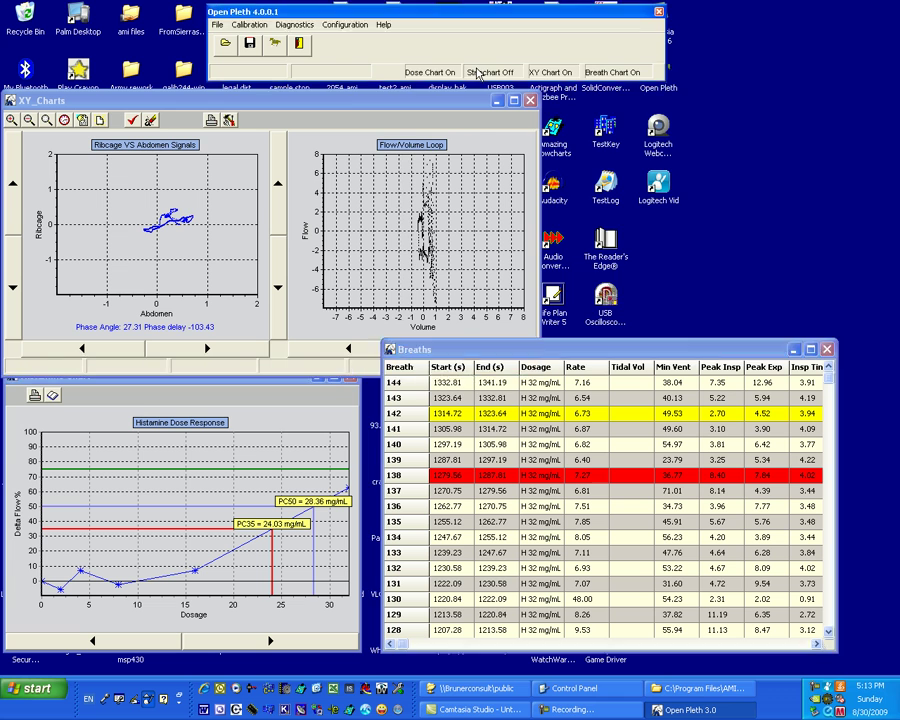
pyautogui.click(474, 73)
pyautogui.click(548, 73)
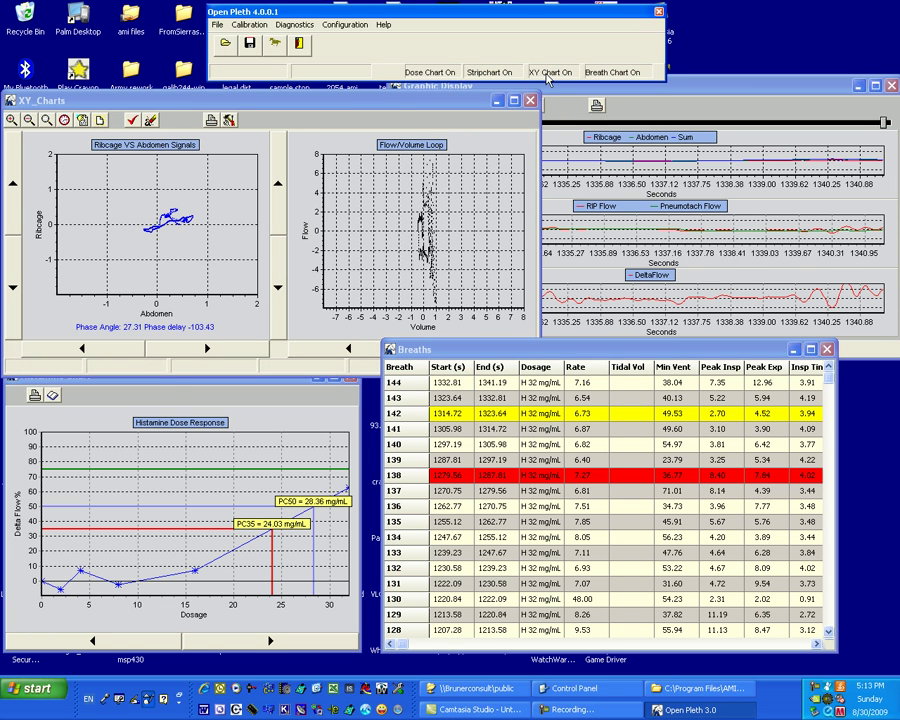
pyautogui.click(548, 73)
pyautogui.click(548, 73)
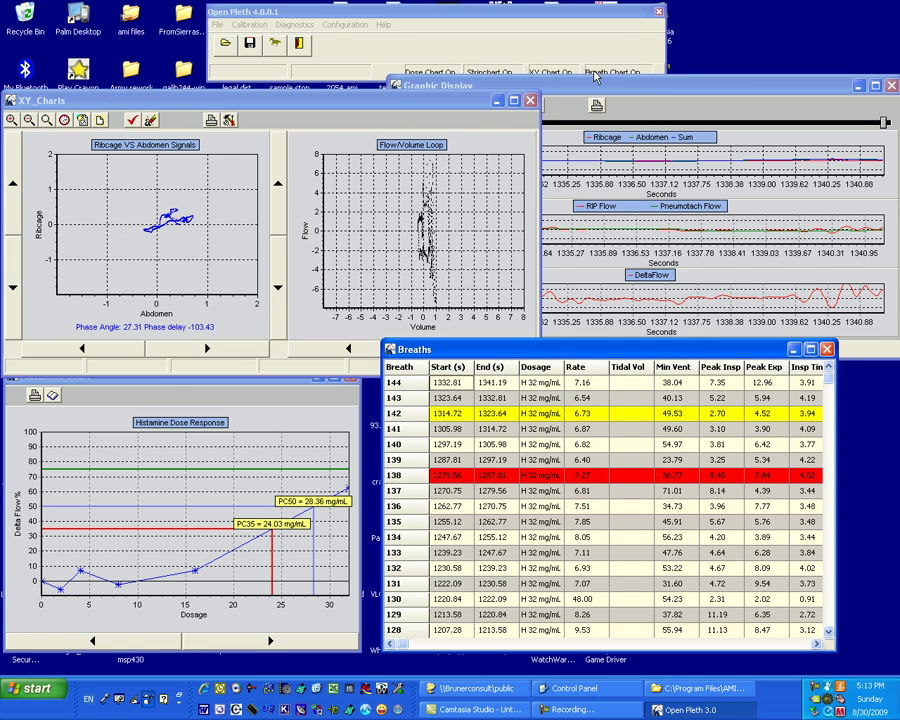
pyautogui.click(597, 73)
# - Widen the Breaths window and display breaths 144 and 140 in the linked charts
pyautogui.moveTo(836, 398); pyautogui.dragTo(893, 387)
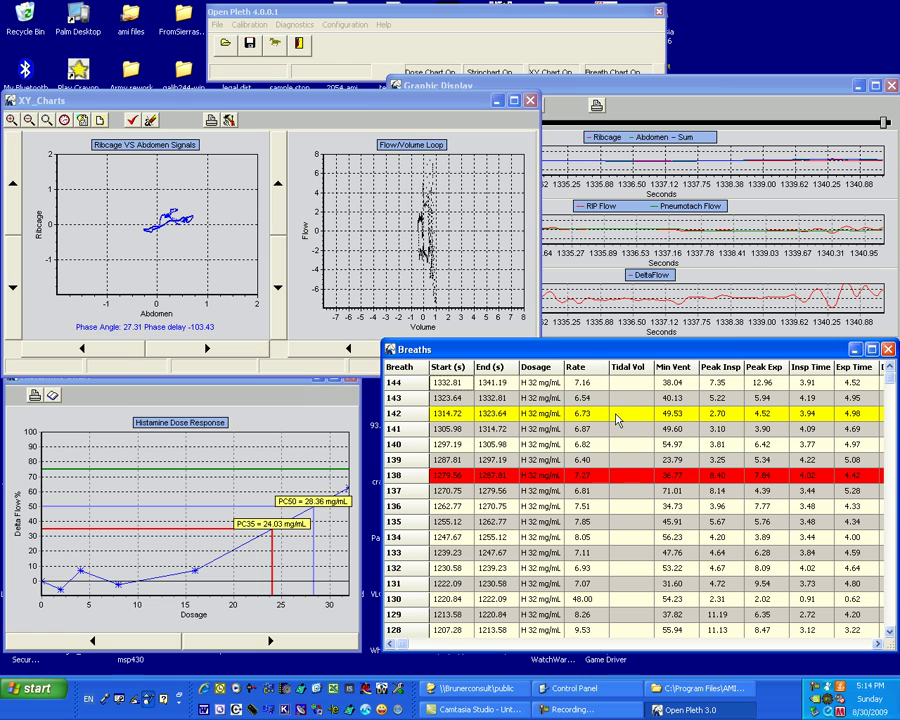
pyautogui.click(437, 384)
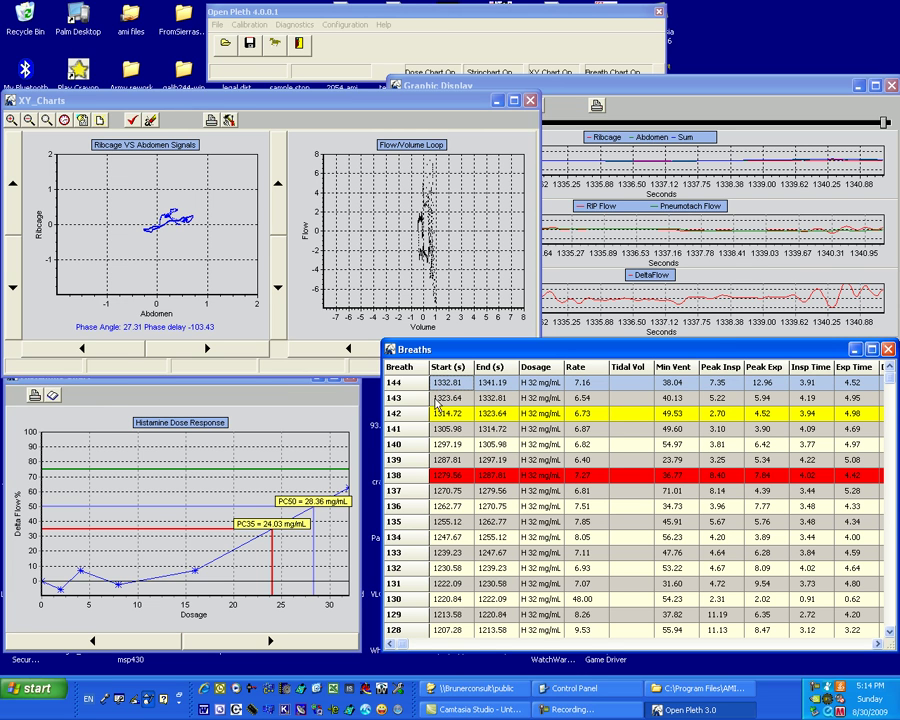
pyautogui.click(448, 446)
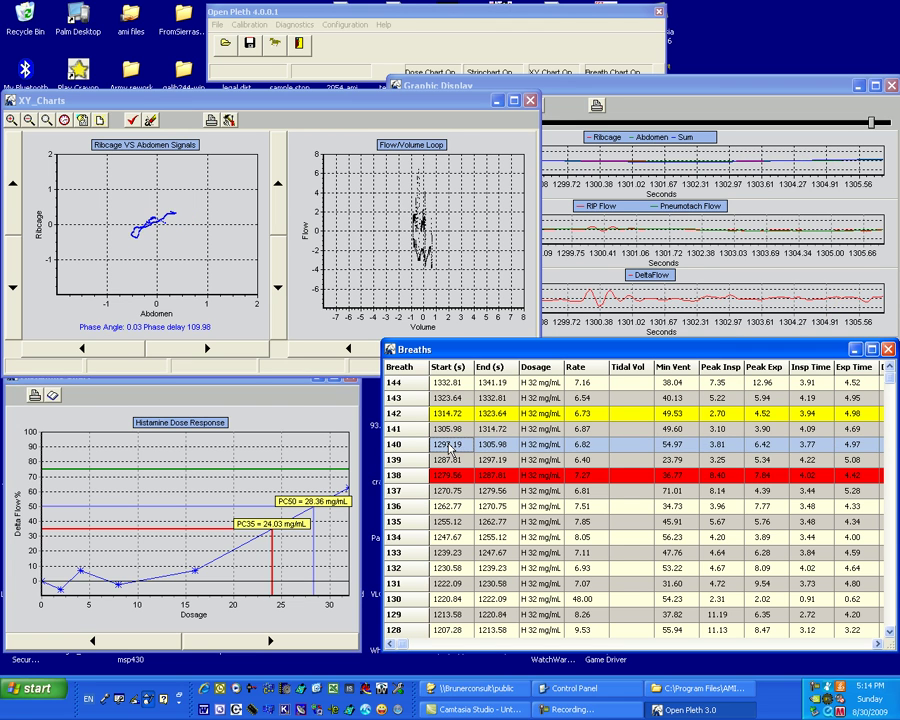
# - Select breaths 141 through 144 as one range, and make a separate multiple selection of breaths 136, 139, 142 and 143
pyautogui.click(442, 429)
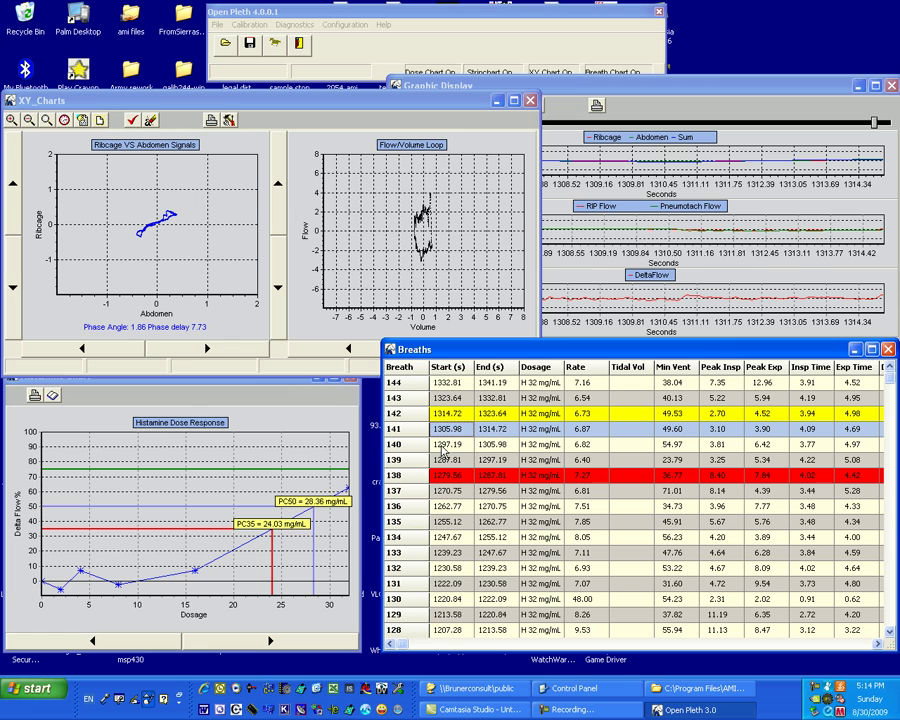
pyautogui.keyDown('shift'); pyautogui.click(448, 385); pyautogui.keyUp('shift')
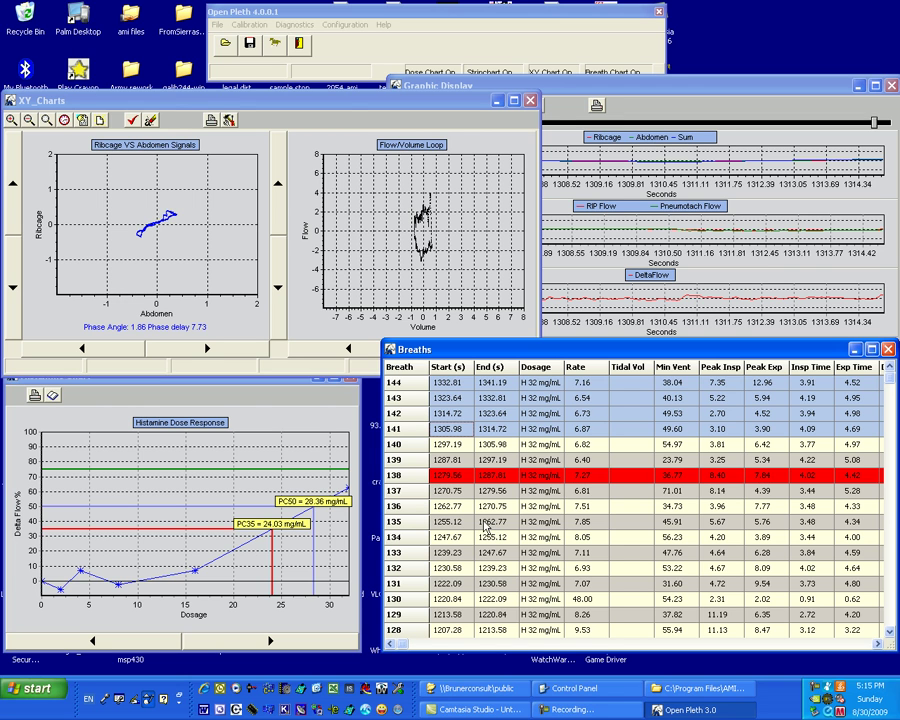
pyautogui.click(446, 511)
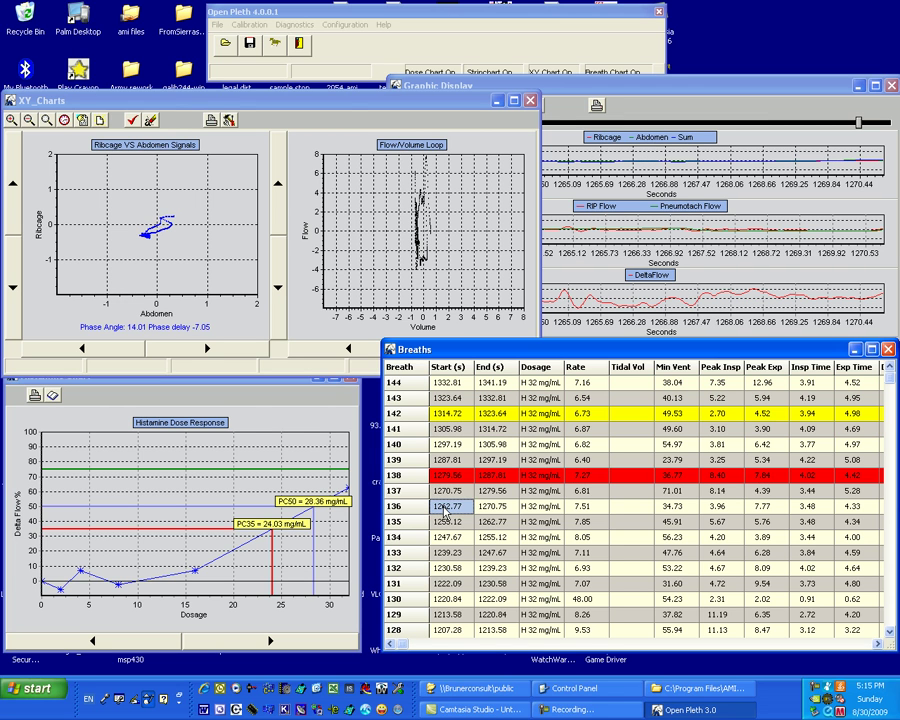
pyautogui.click(458, 460)
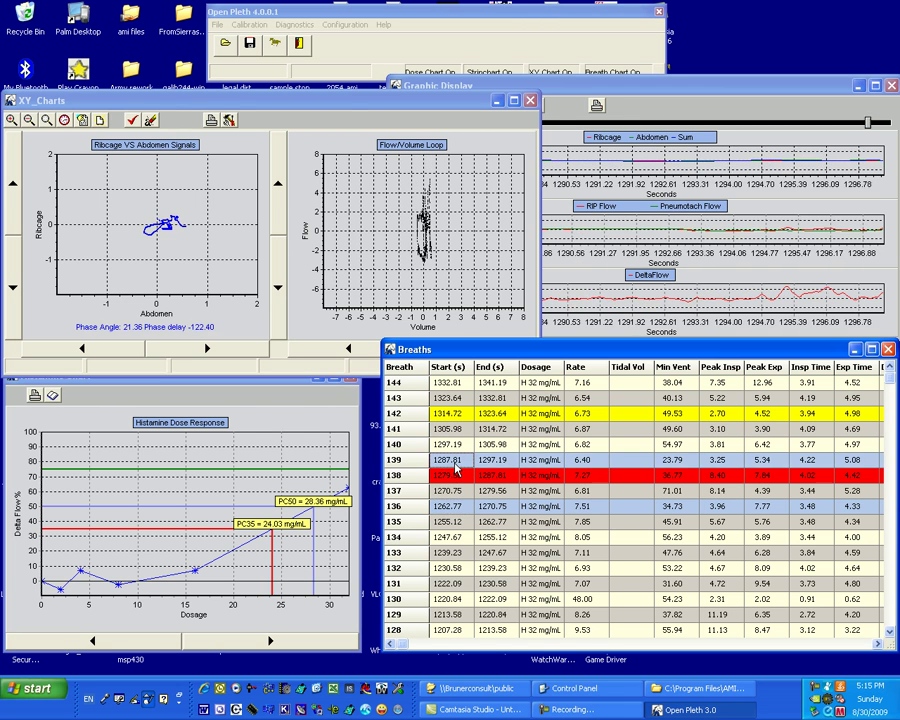
pyautogui.click(455, 413)
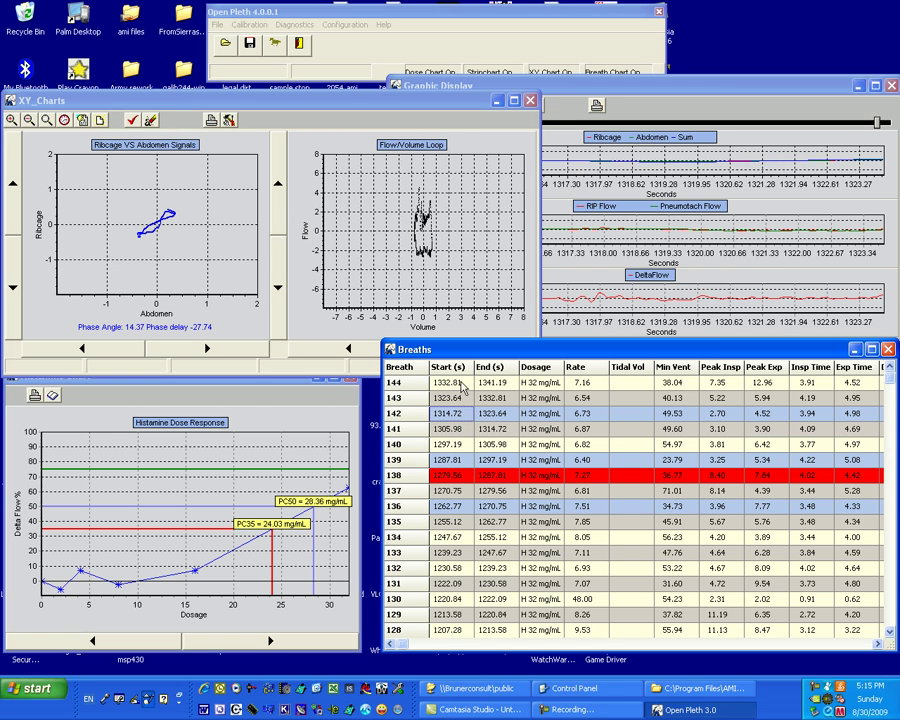
pyautogui.click(452, 400)
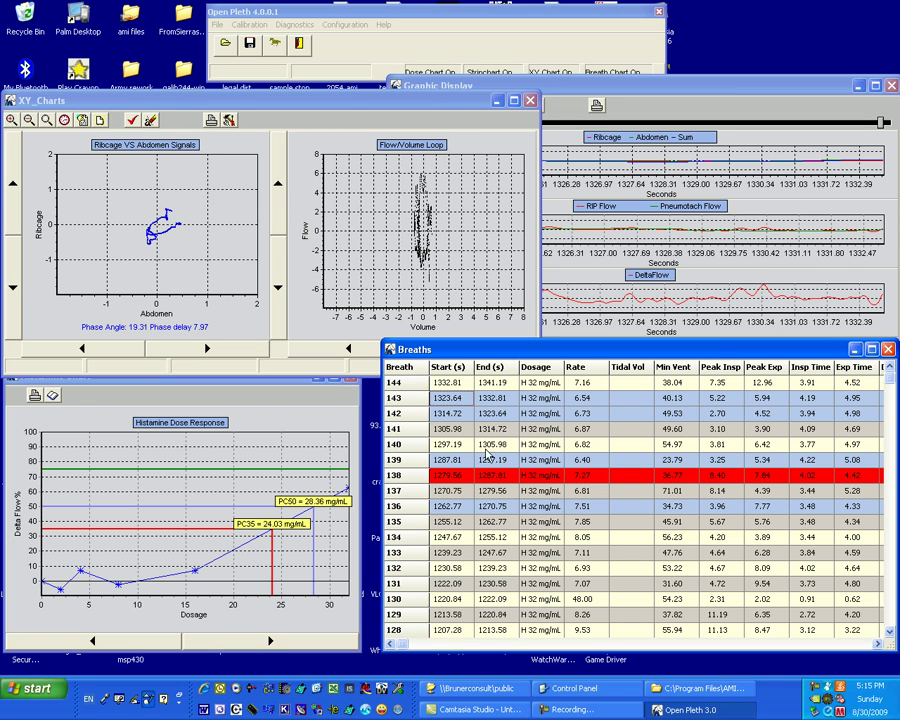
# - Review breaths 134, 130, 144 and 140 one at a time by selecting them in the Breaths table
pyautogui.click(490, 541)
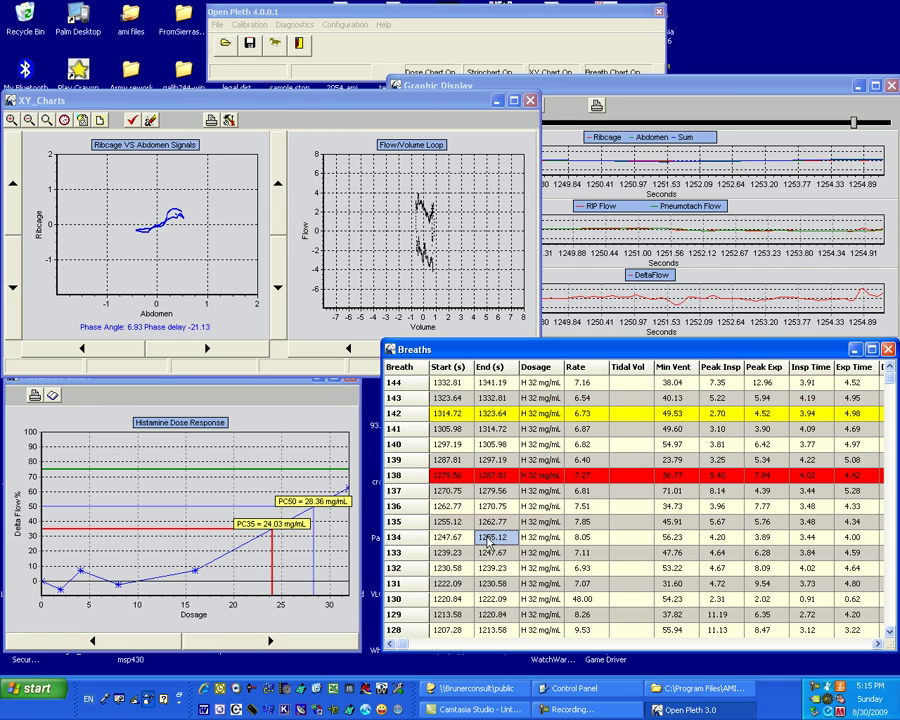
pyautogui.click(480, 597)
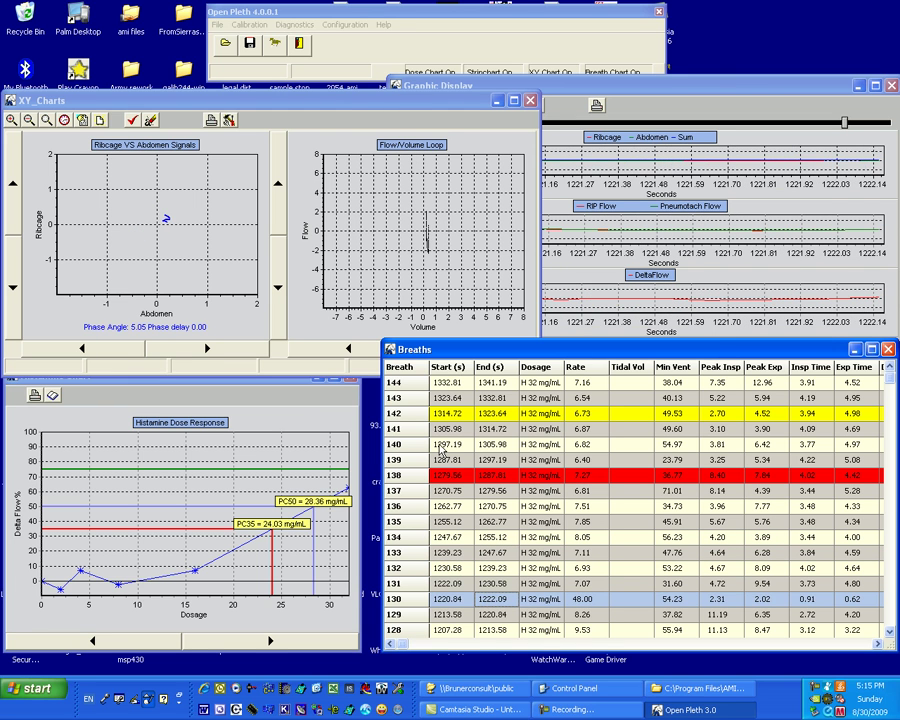
pyautogui.click(437, 383)
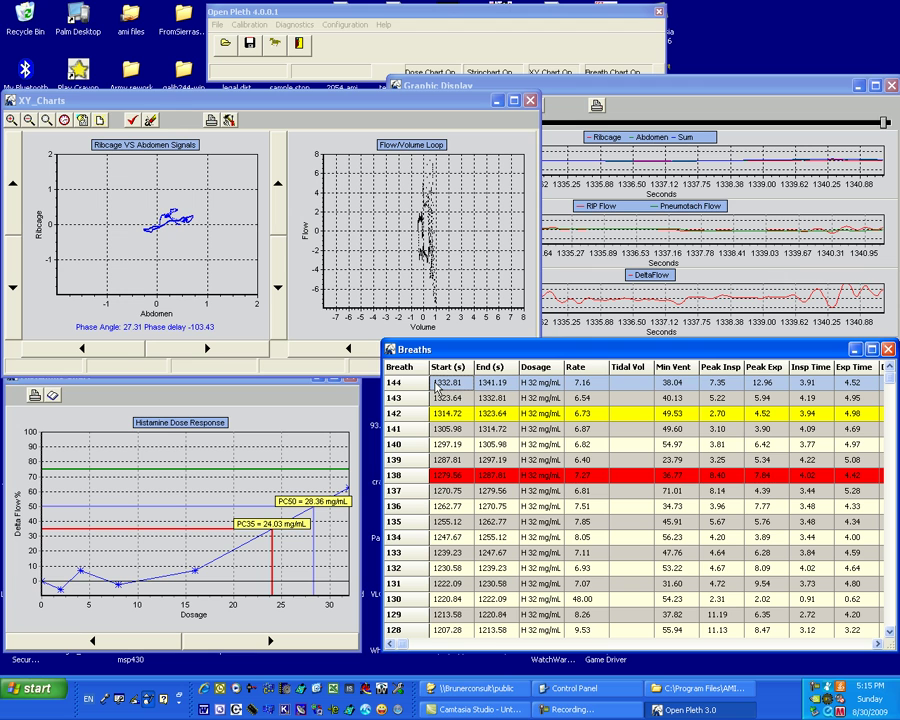
pyautogui.click(440, 444)
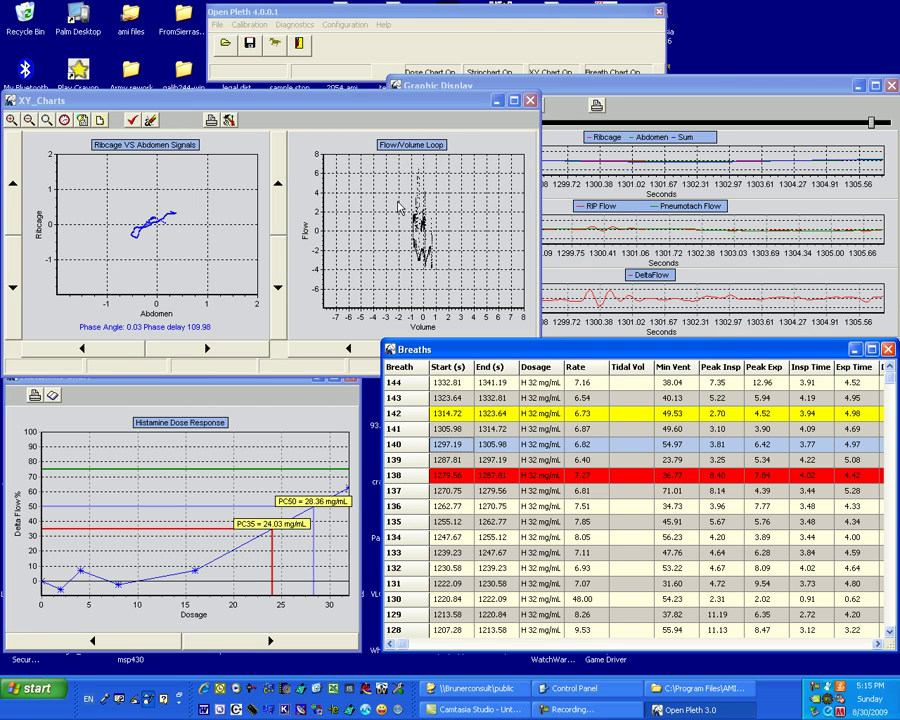
# - Bring the Graphic Display window forward, move it clear of the Breaths window and scrub back and forth through the recording's timeline
pyautogui.click(600, 85)
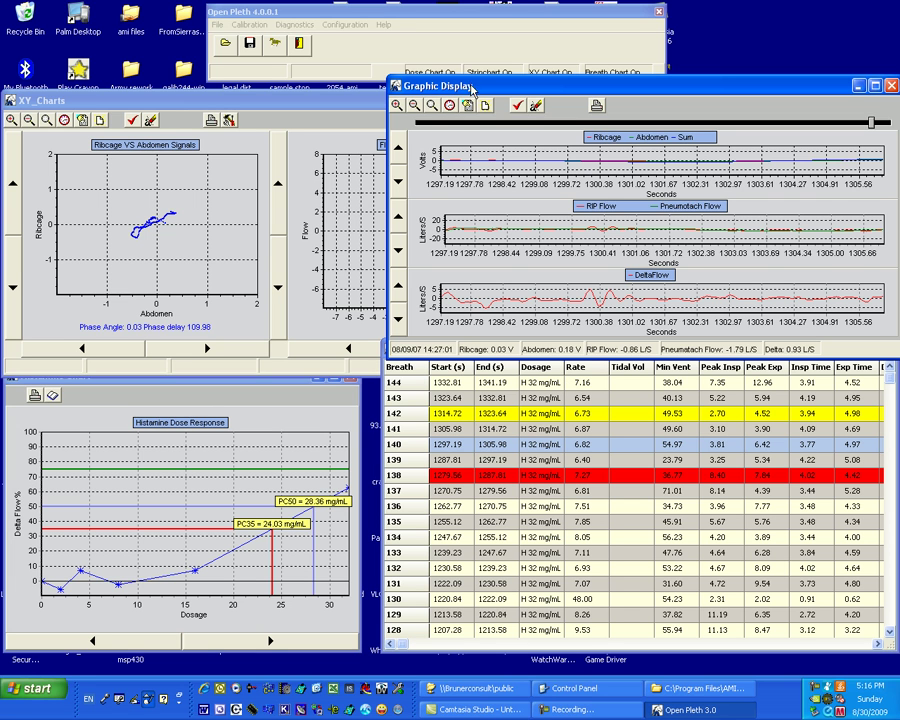
pyautogui.moveTo(471, 88); pyautogui.dragTo(430, 52)
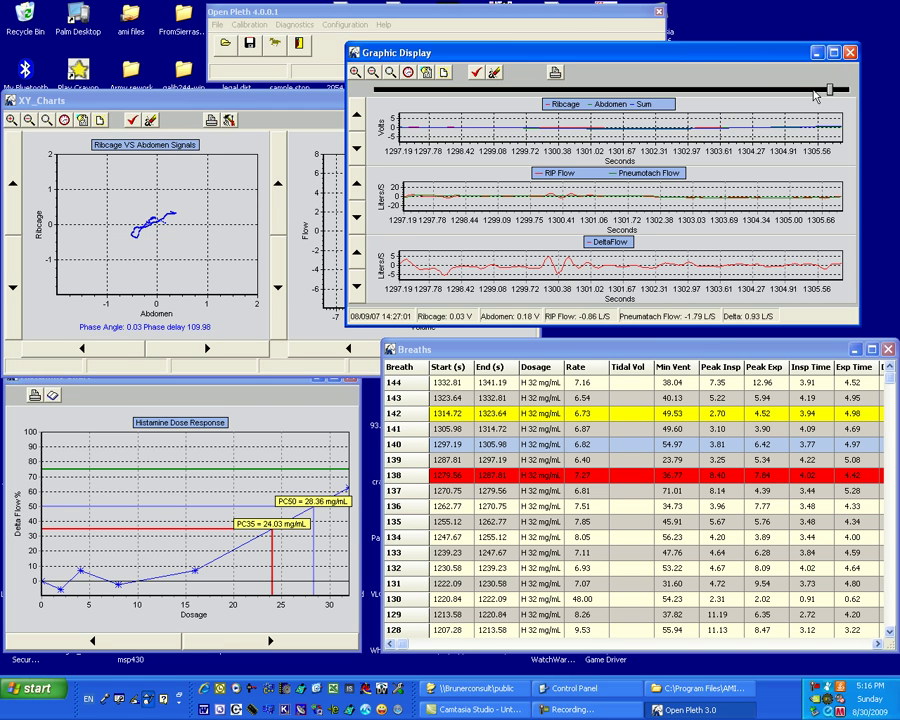
pyautogui.moveTo(815, 91); pyautogui.dragTo(755, 90)
pyautogui.click(572, 90)
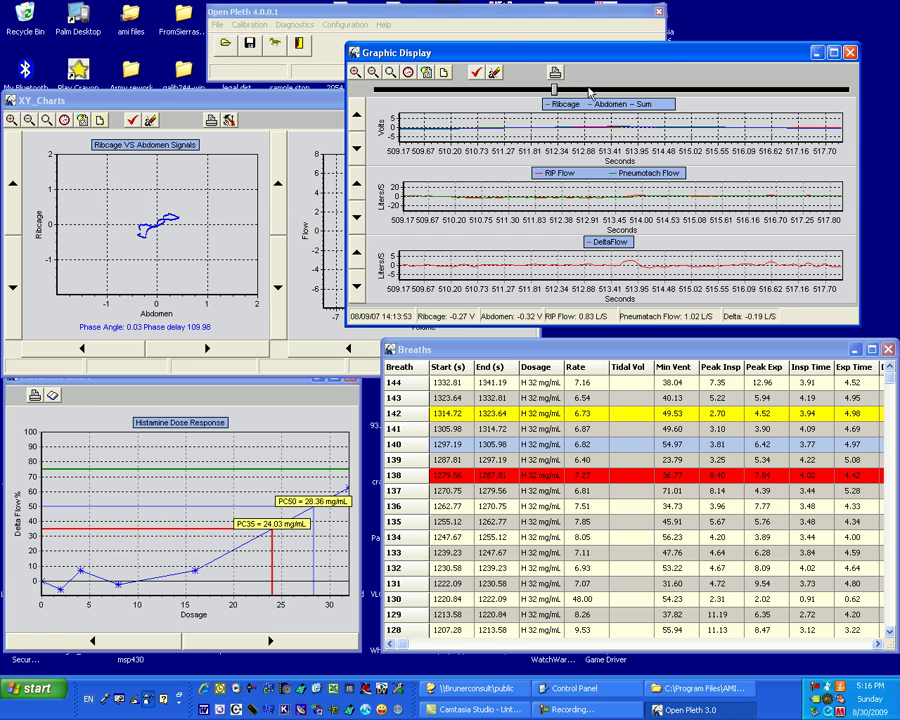
pyautogui.click(586, 90)
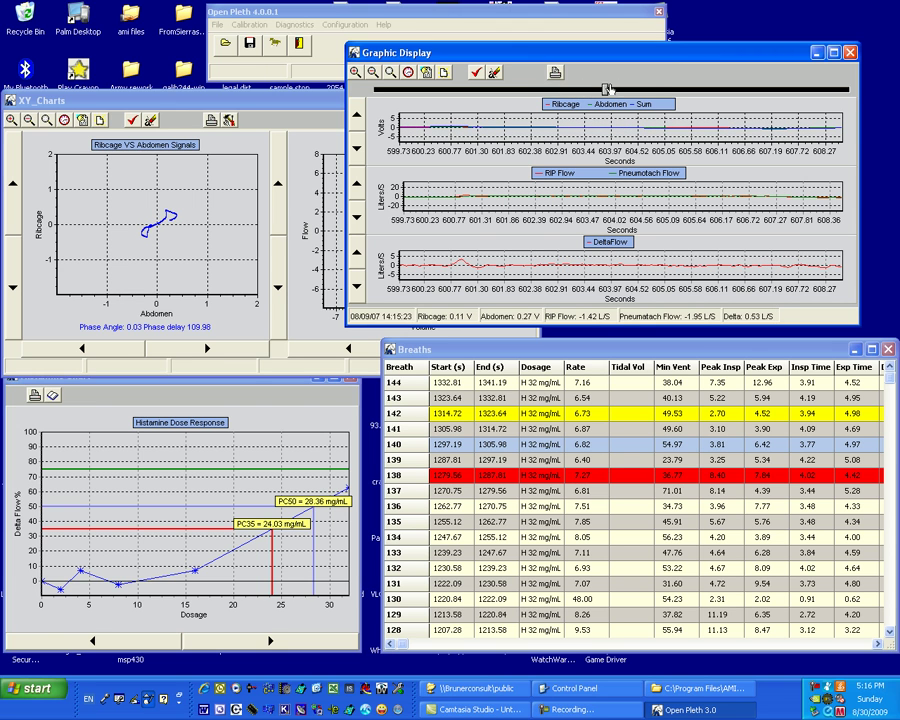
pyautogui.click(675, 89)
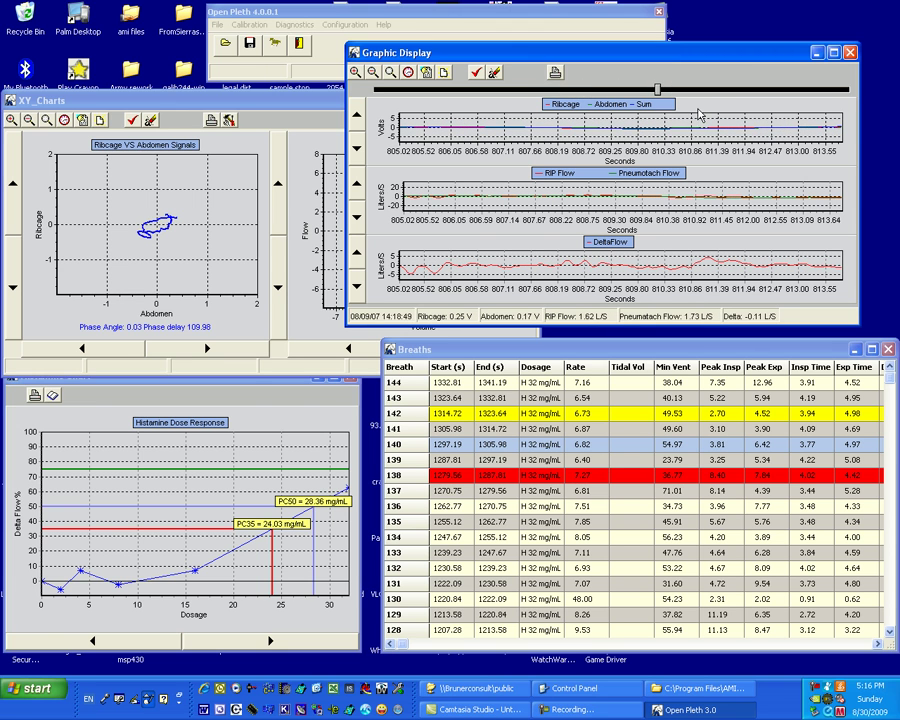
pyautogui.click(584, 90)
pyautogui.click(504, 90)
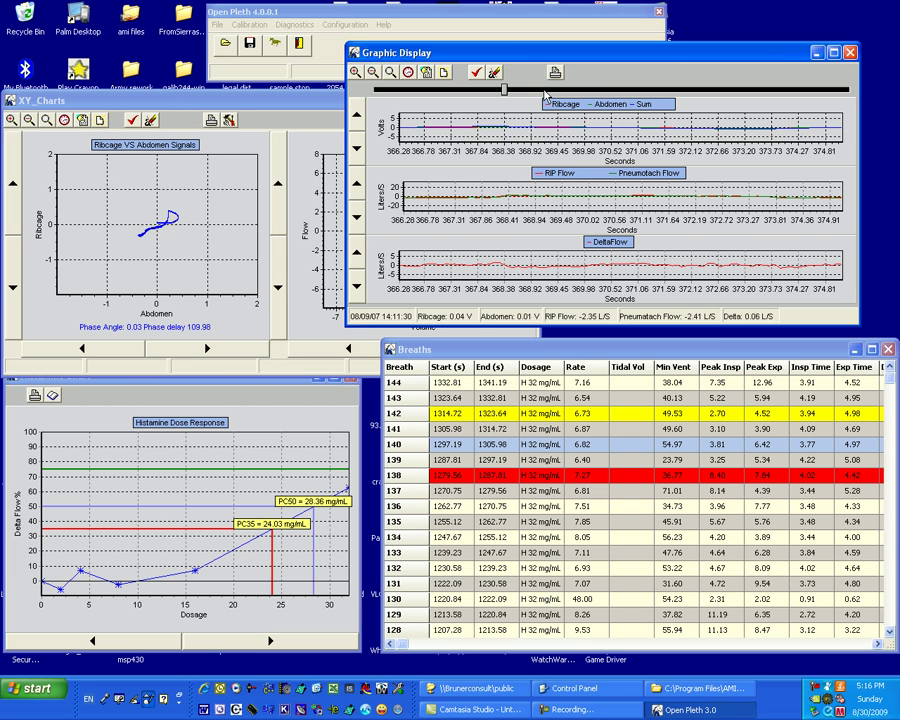
pyautogui.click(544, 92)
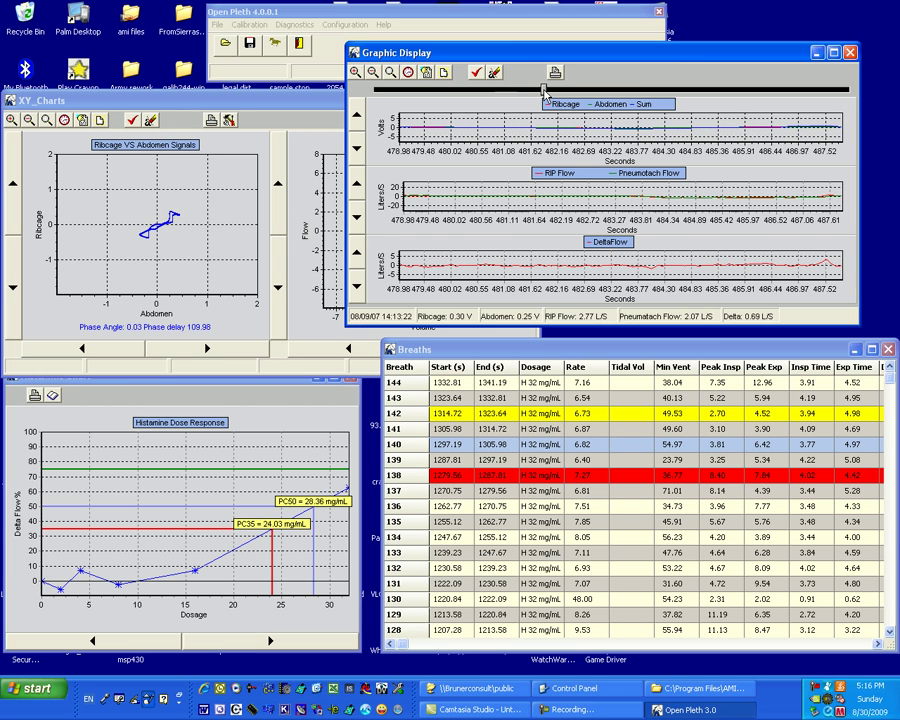
pyautogui.click(603, 90)
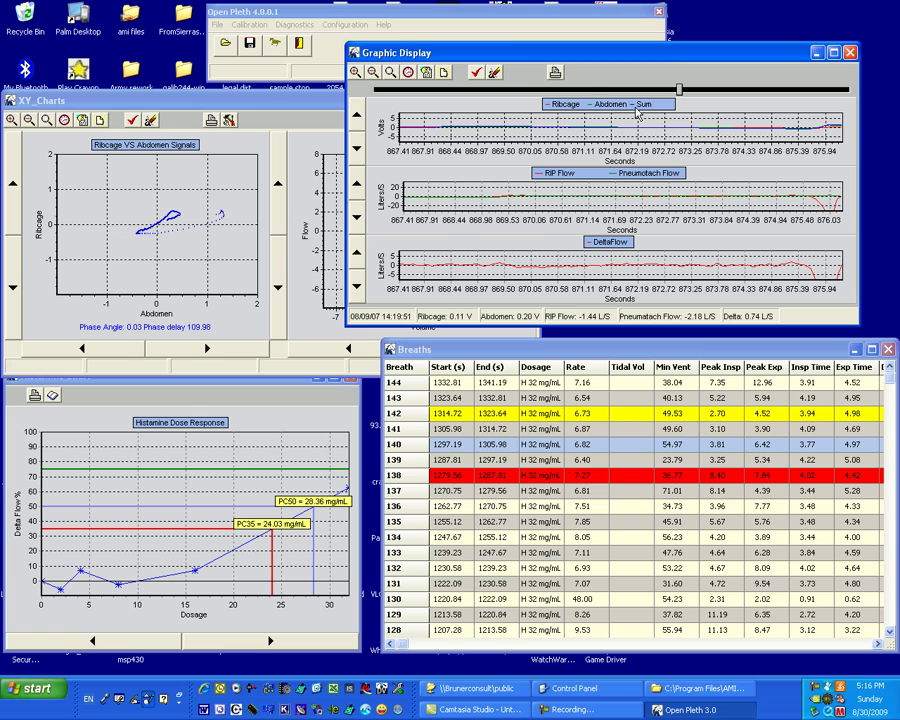
# - Show the whole recording in the Graphic Display and zoom in between two cursors at about 310 and 397 seconds
pyautogui.click(427, 74)
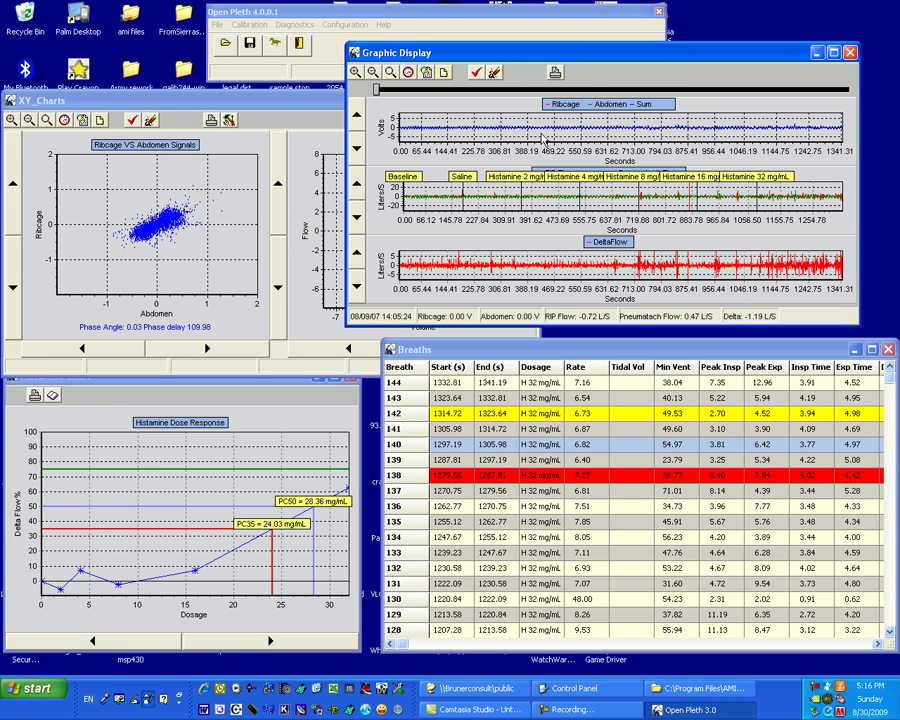
pyautogui.click(502, 134)
pyautogui.click(529, 132)
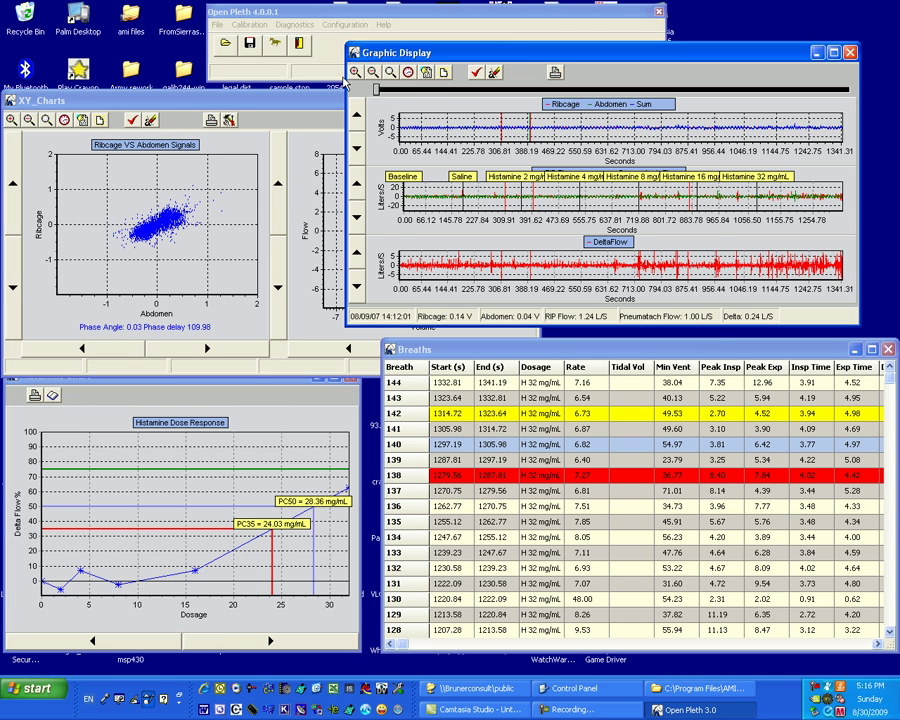
pyautogui.click(390, 72)
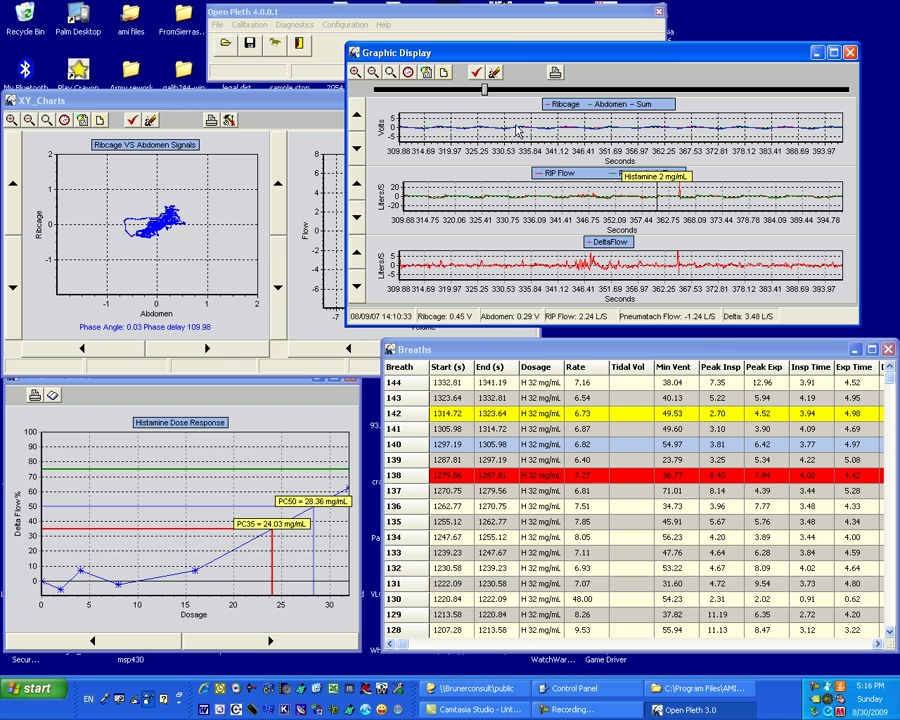
# - Move and enlarge the Graphic Display window, and set the Ribcage/Abdomen/Sum chart's vertical scale to ±1 V
pyautogui.moveTo(556, 55); pyautogui.dragTo(286, 99)
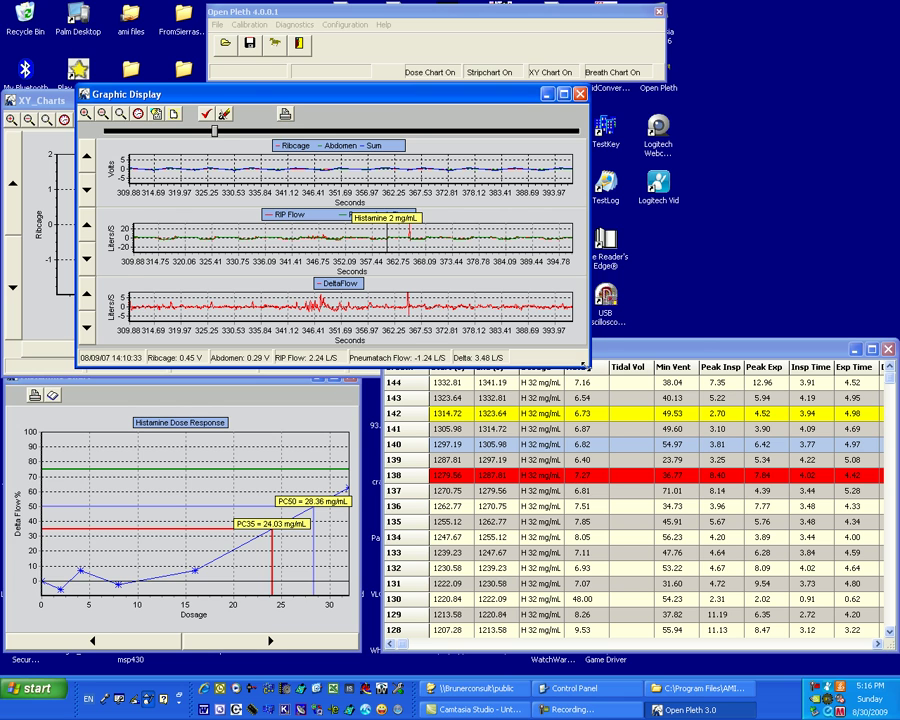
pyautogui.moveTo(586, 364); pyautogui.dragTo(865, 492)
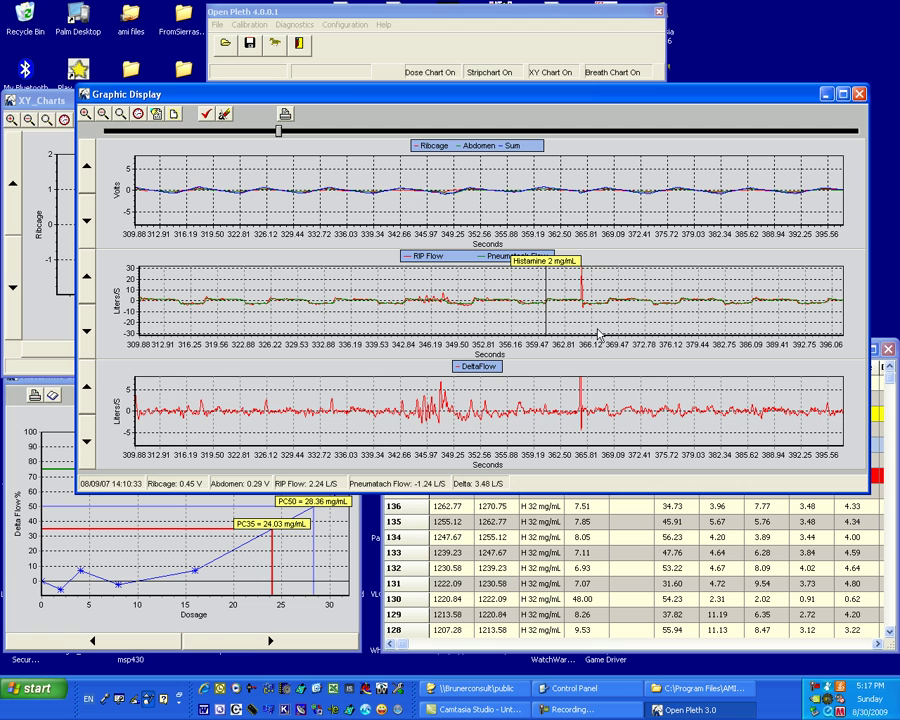
pyautogui.click(87, 168)
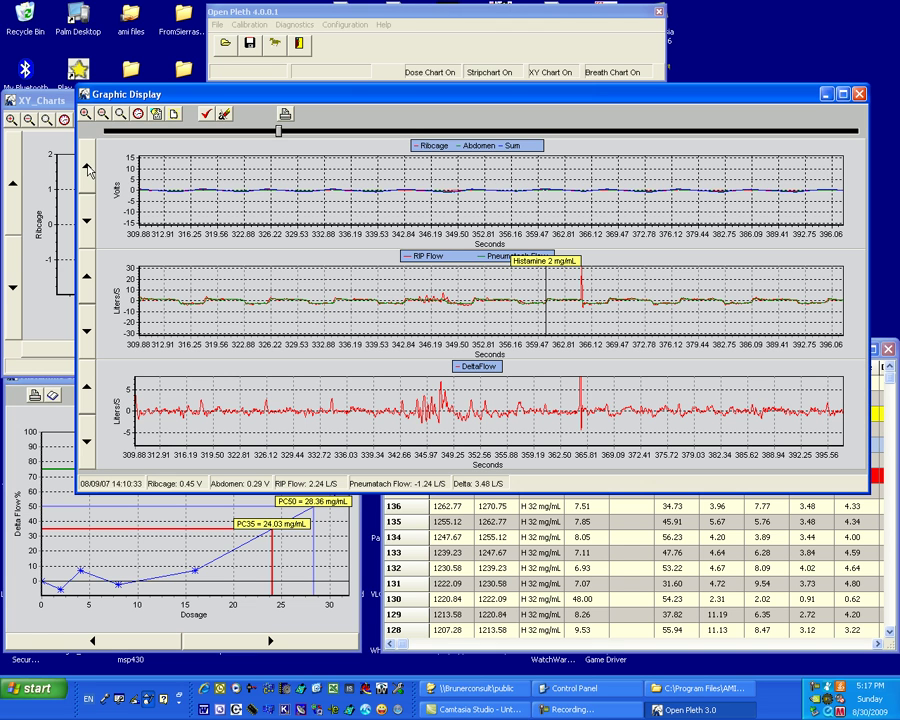
pyautogui.click(86, 219)
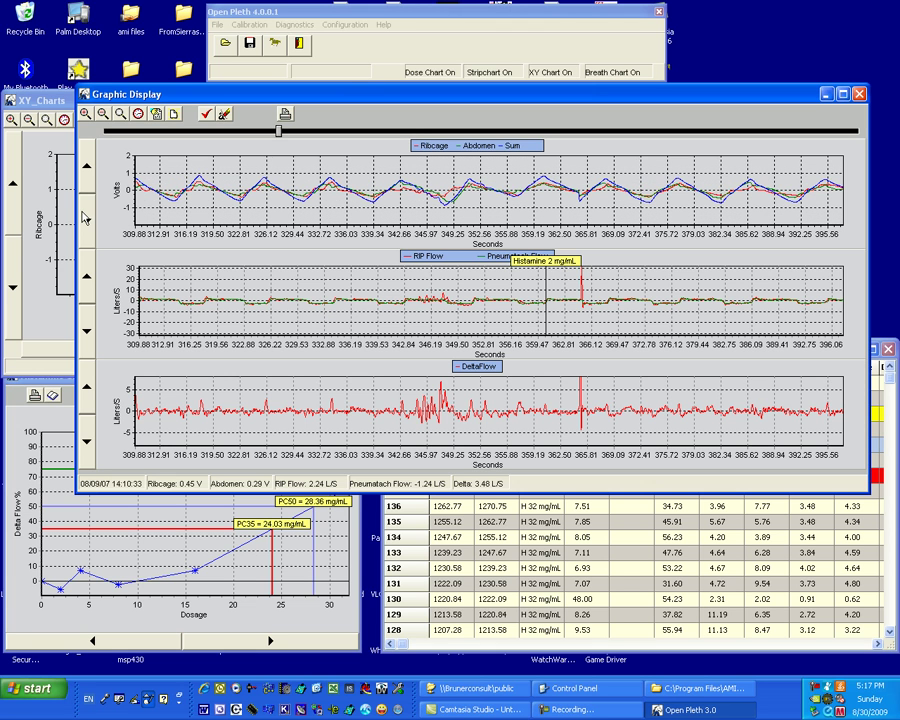
pyautogui.click(86, 219)
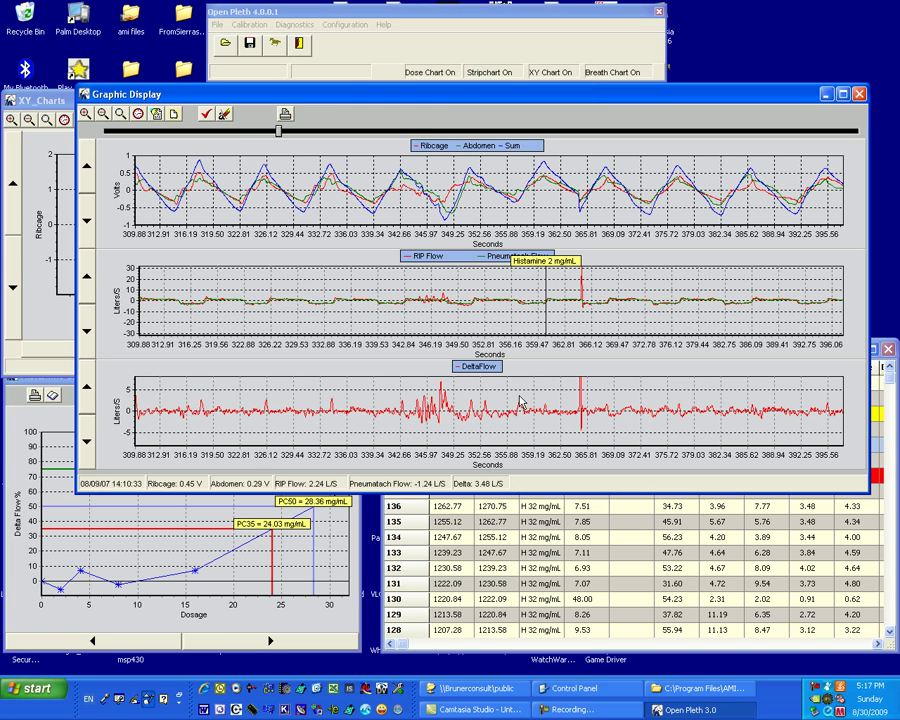
# - Place cursors at about 342 and 355 seconds in the Graphic Display, and select breath 135 in the Breaths window
pyautogui.click(400, 412)
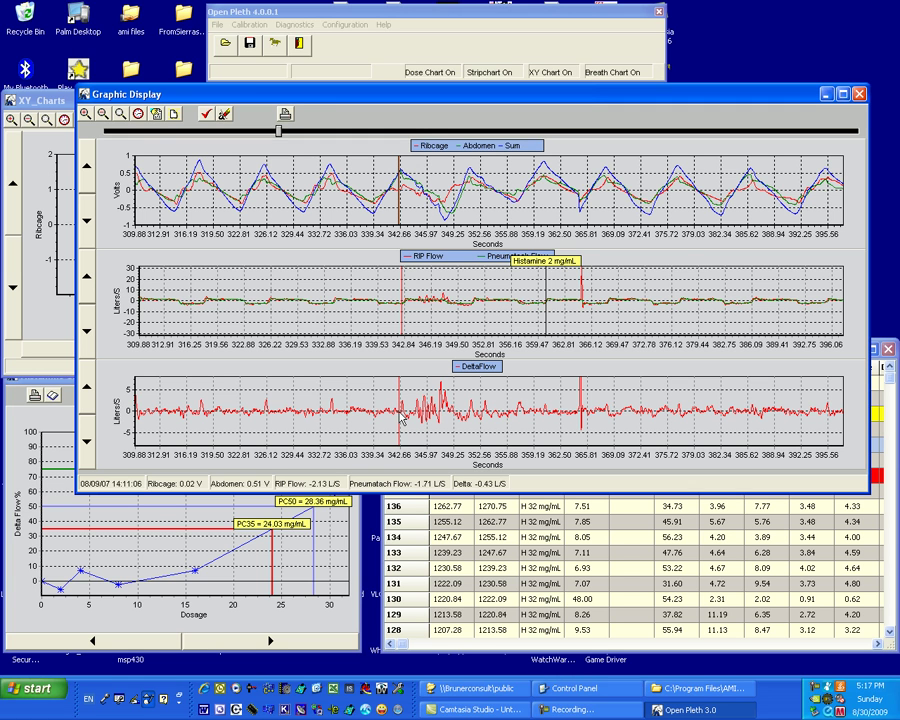
pyautogui.click(501, 412)
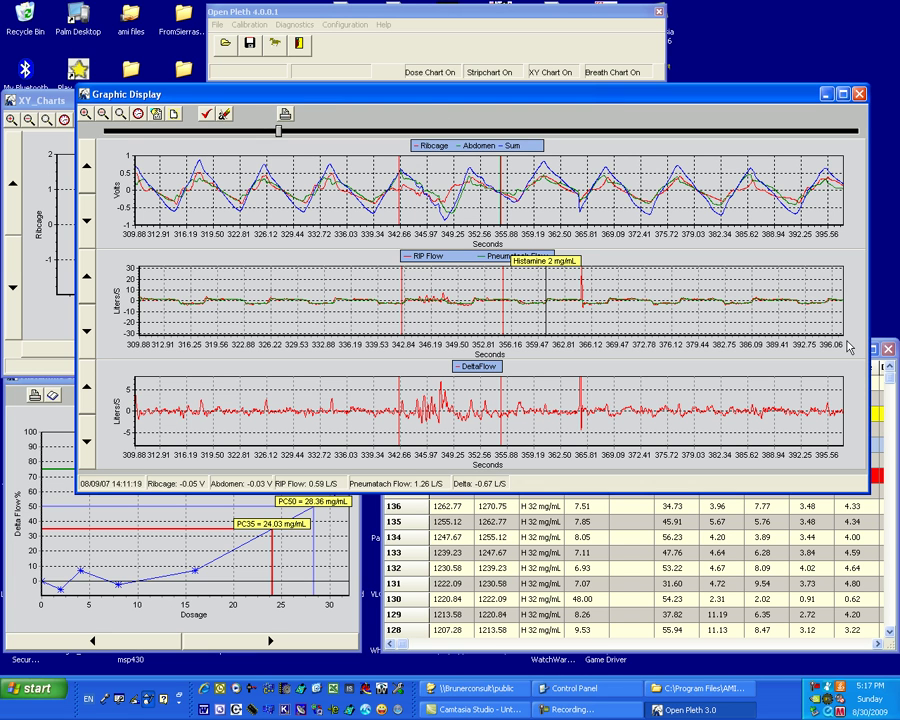
pyautogui.click(877, 416)
pyautogui.click(474, 521)
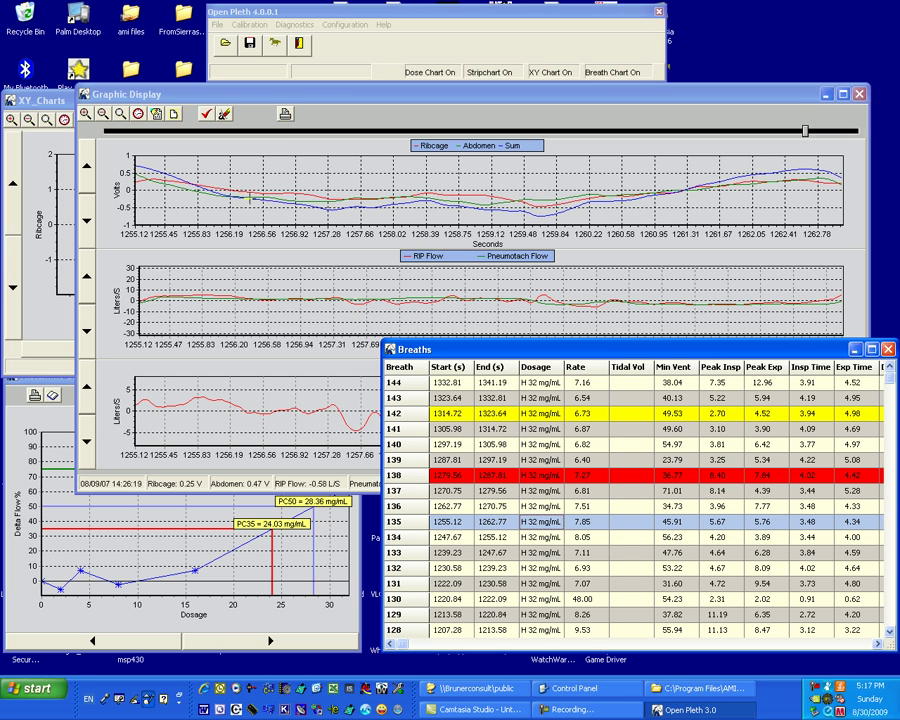
# - Place a cursor at about 1256.5 seconds in the Graphic Display, then move and shrink its window to uncover the dose-response chart
pyautogui.click(263, 205)
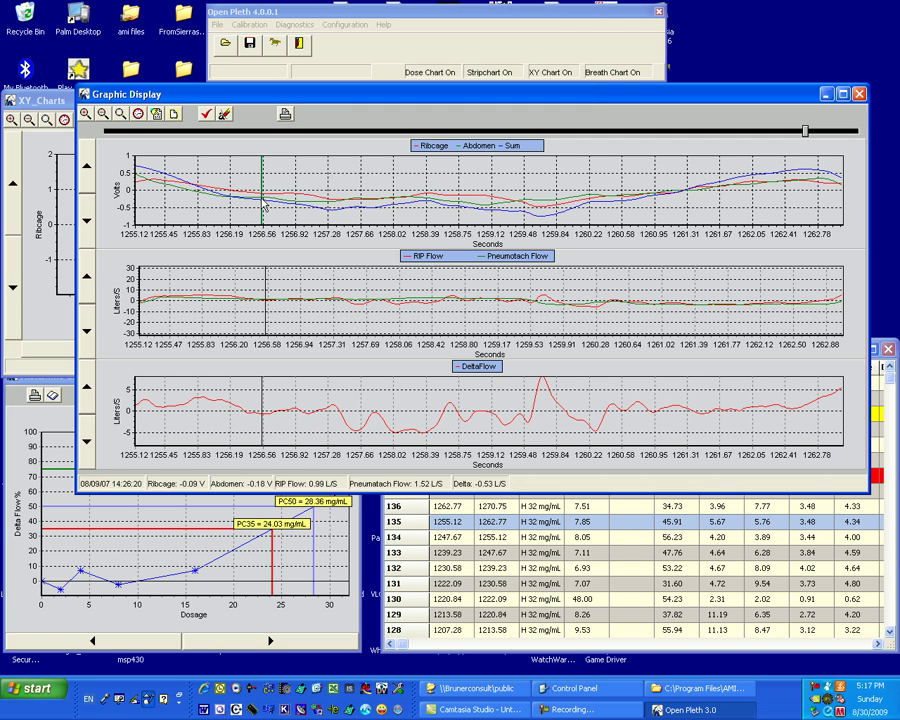
pyautogui.moveTo(415, 86); pyautogui.dragTo(359, 112)
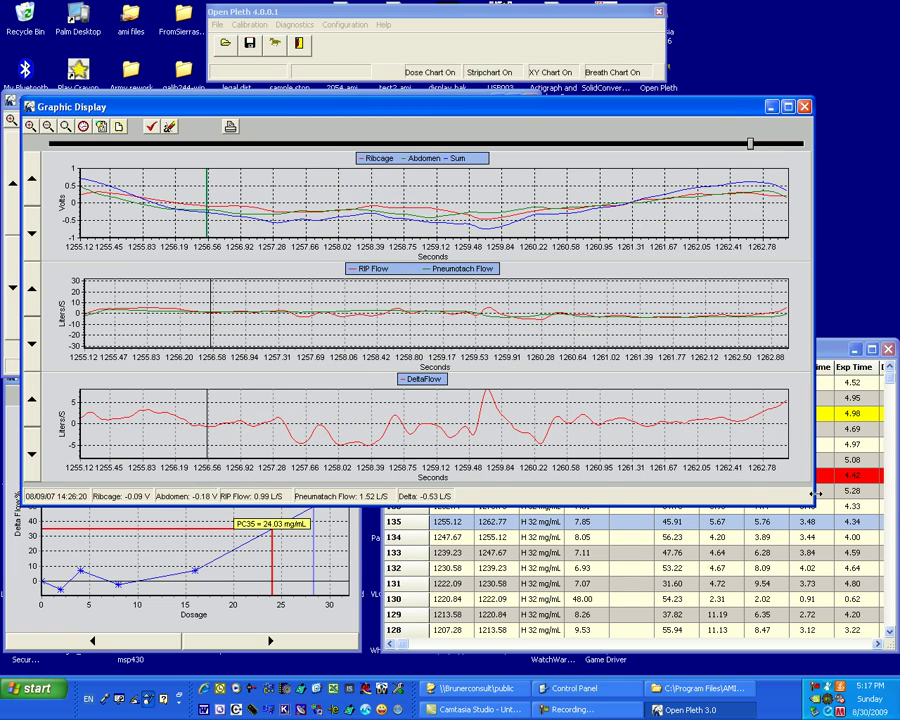
pyautogui.moveTo(806, 500); pyautogui.dragTo(730, 400)
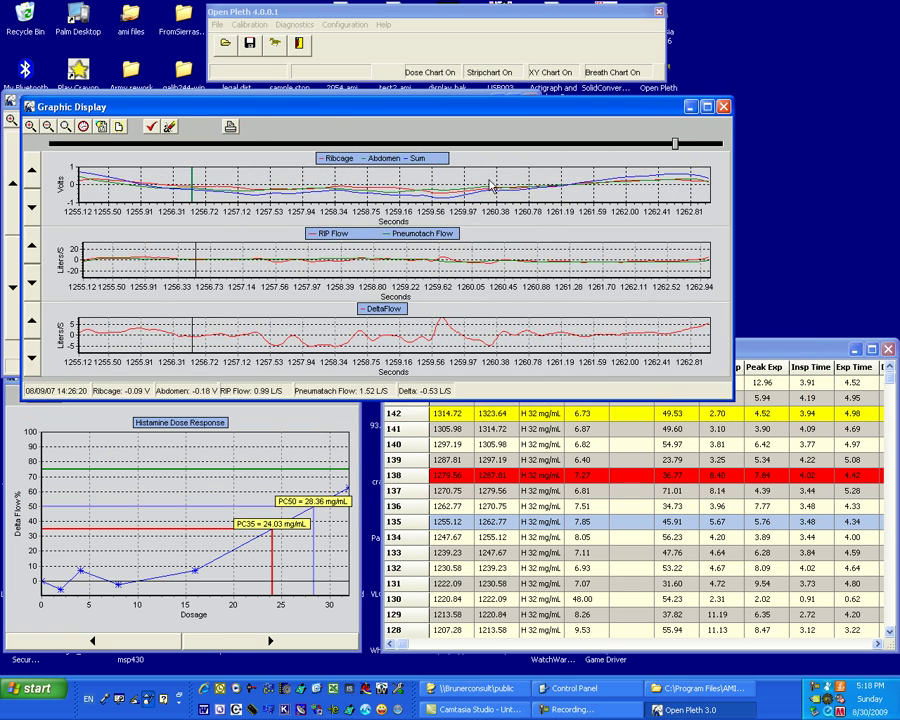
# - Reposition the Graphic Display window between the other charts, just below the XY_Charts window's title bar
pyautogui.moveTo(331, 112); pyautogui.dragTo(547, 94)
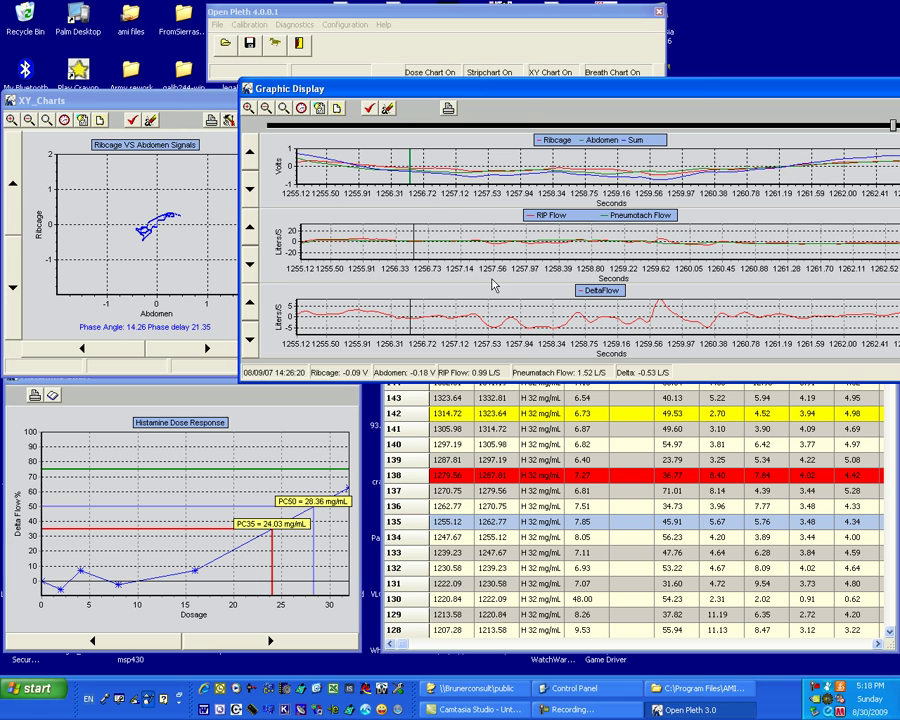
pyautogui.moveTo(488, 93); pyautogui.dragTo(316, 99)
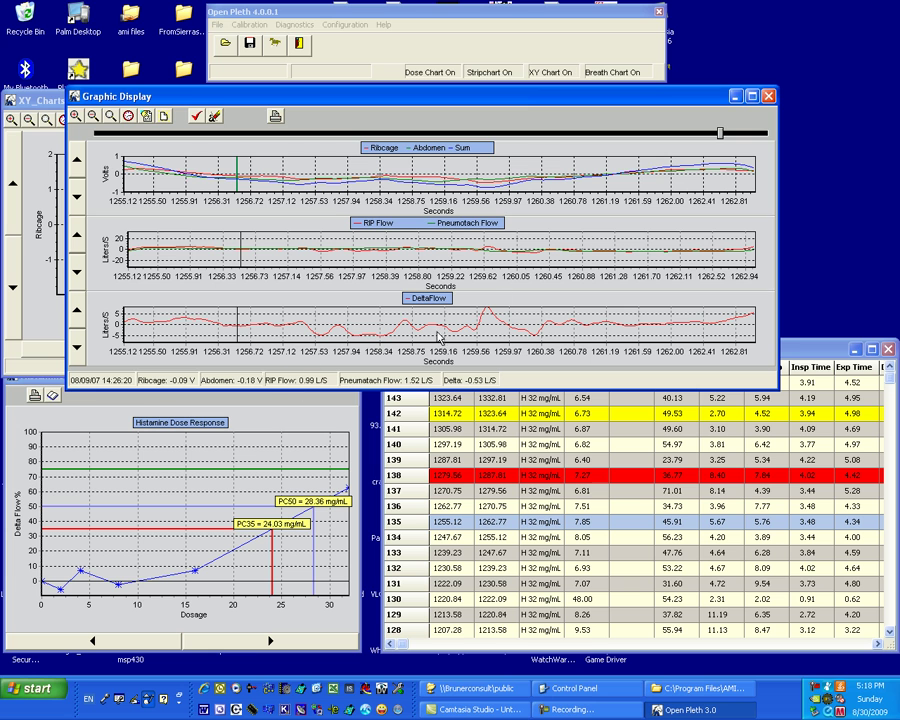
pyautogui.moveTo(437, 96); pyautogui.dragTo(447, 124)
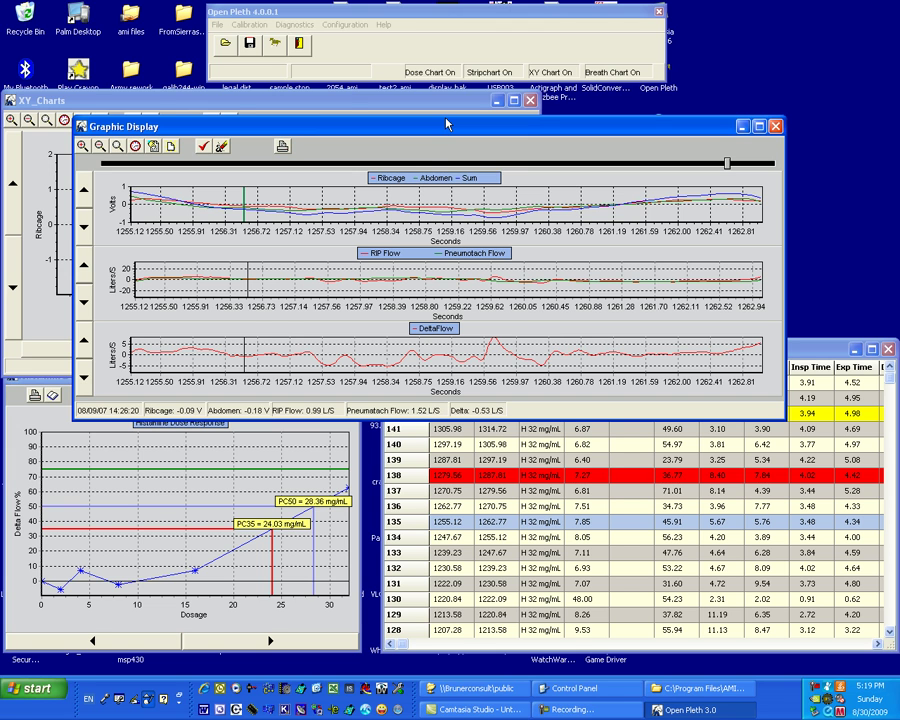
pyautogui.moveTo(447, 124); pyautogui.dragTo(442, 126)
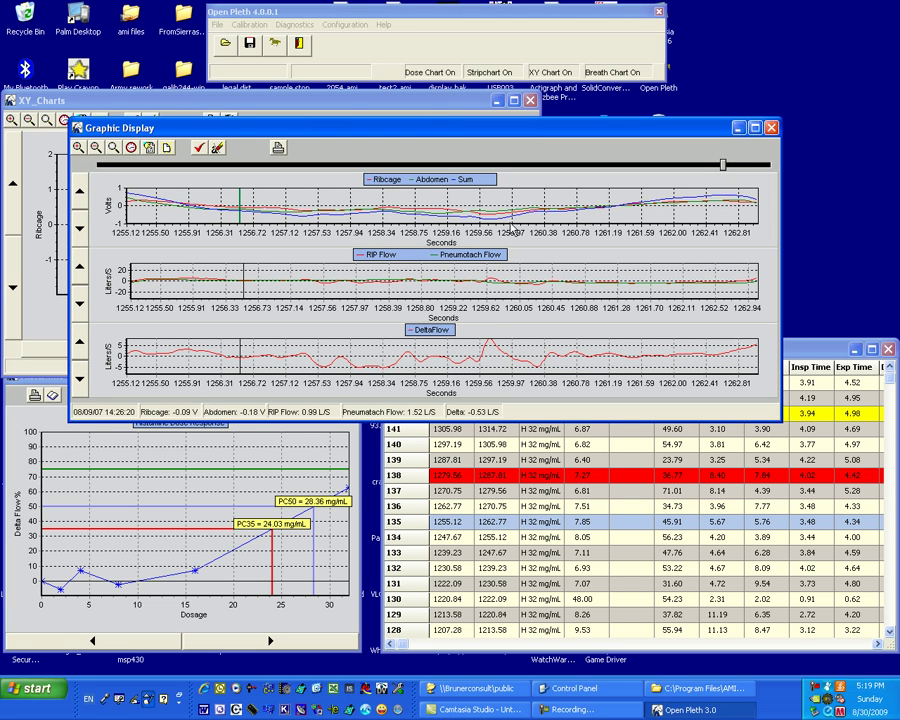
# - Narrow the RIP Flow/Pneumotach Flow chart's vertical scale until its gridlines are labelled ±5 L/S, and exit the program
pyautogui.click(77, 310)
pyautogui.click(77, 310)
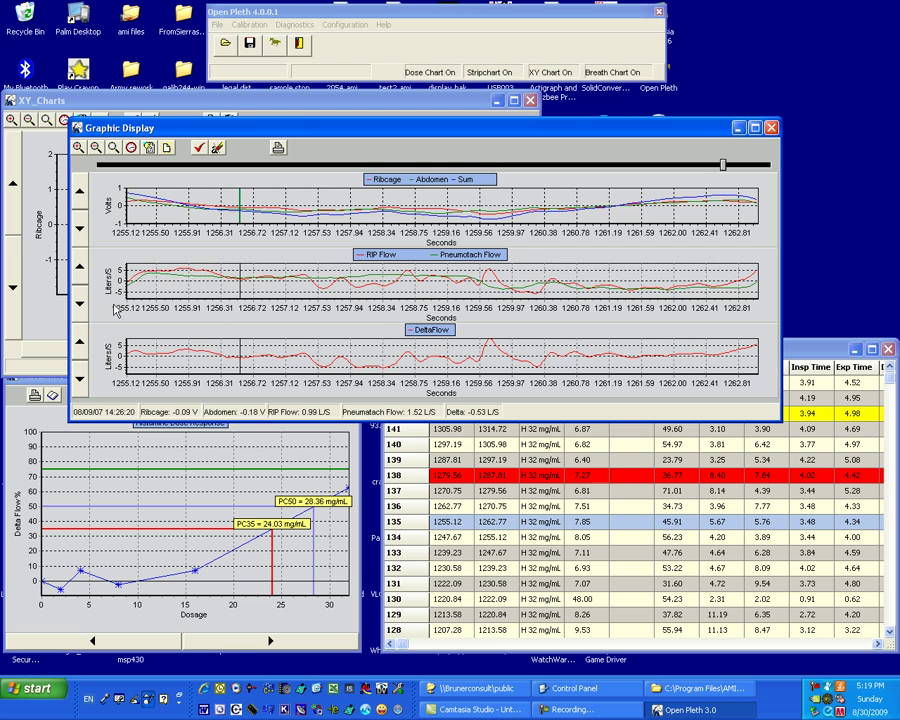
pyautogui.click(300, 45)
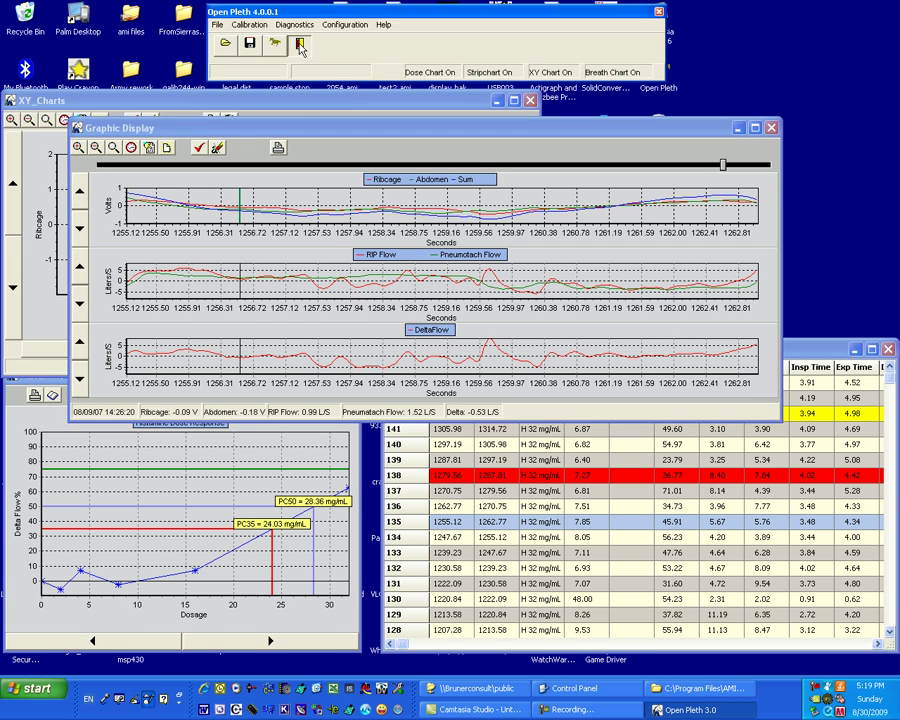